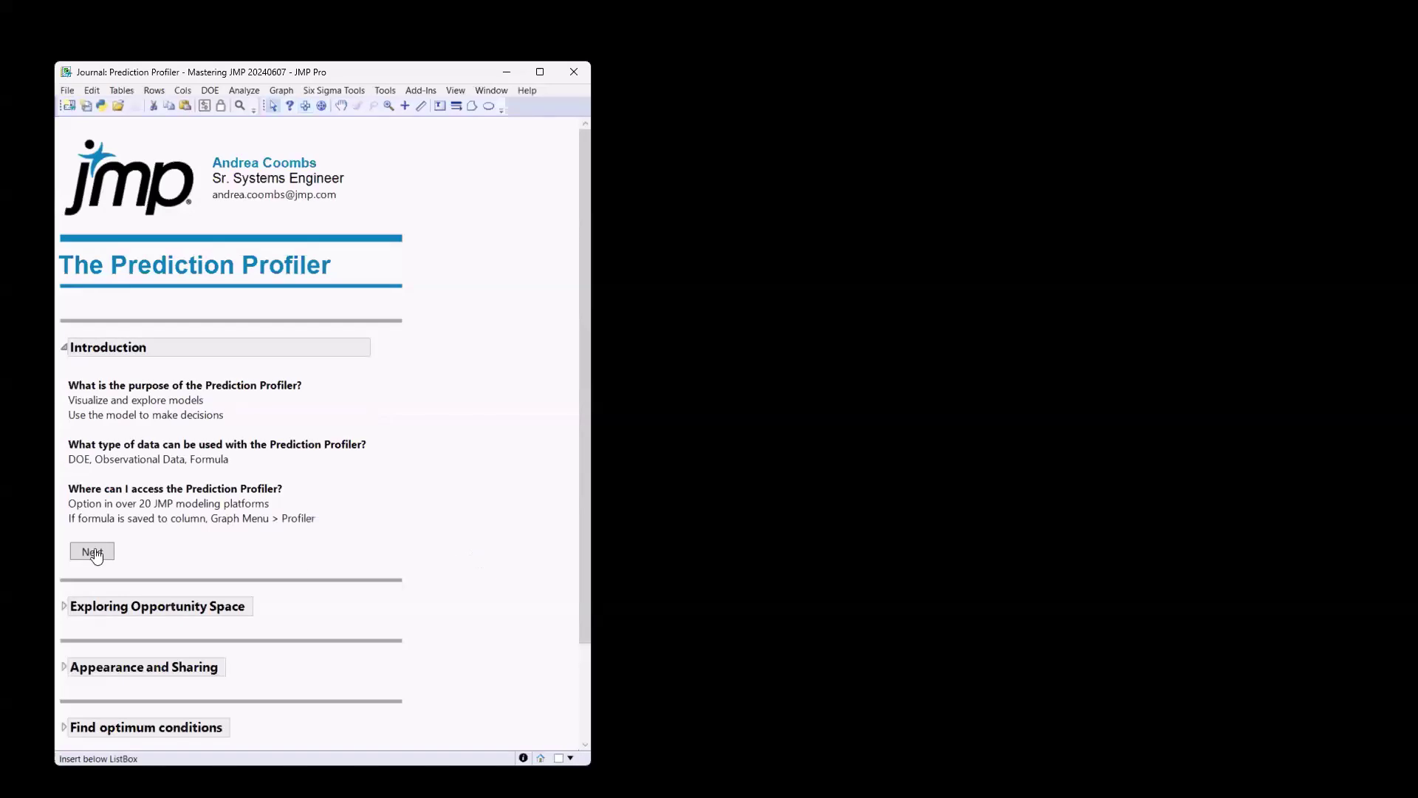
Step: Advance the journal past Exploring Opportunity Space and Appearance and Sharing to Find optimum conditions
click(92, 552)
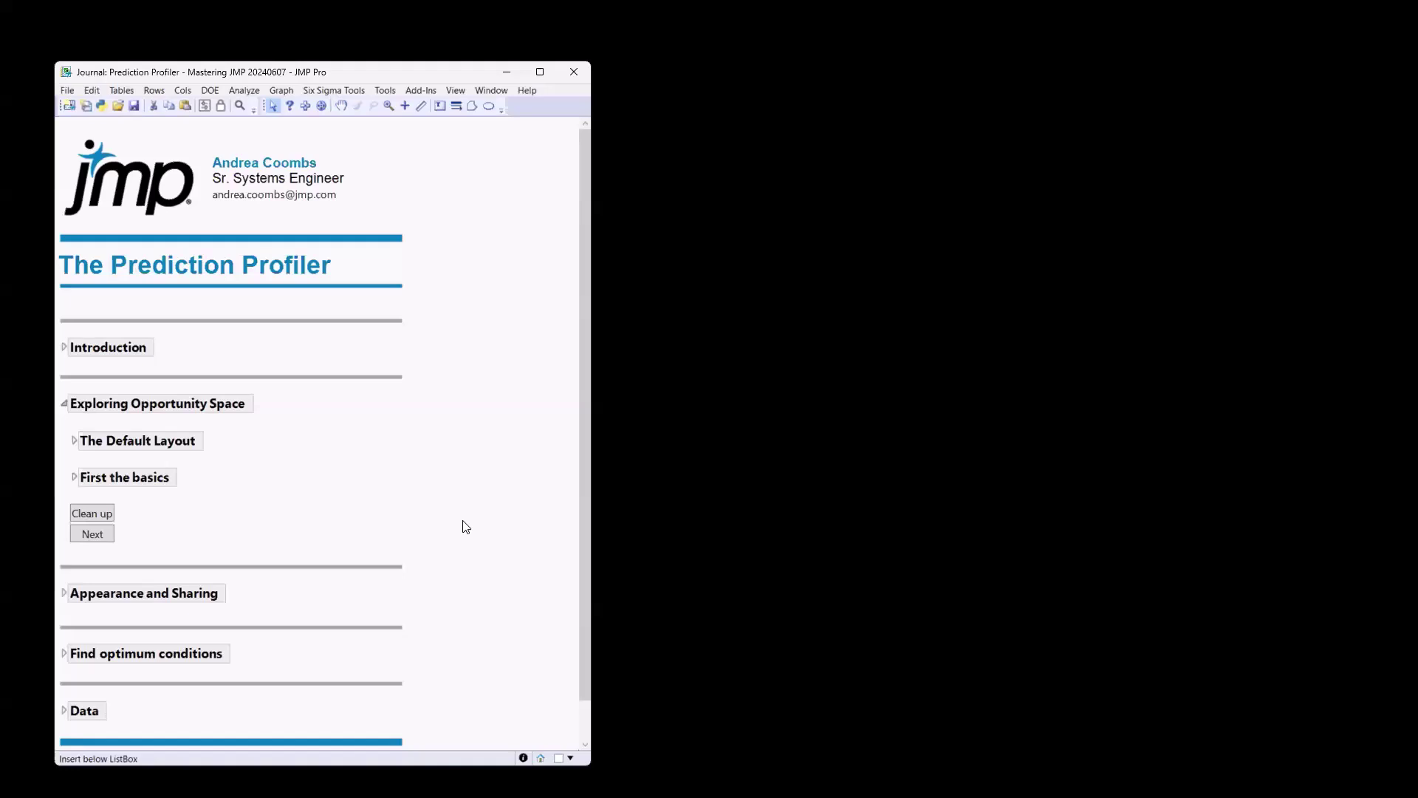
click(95, 535)
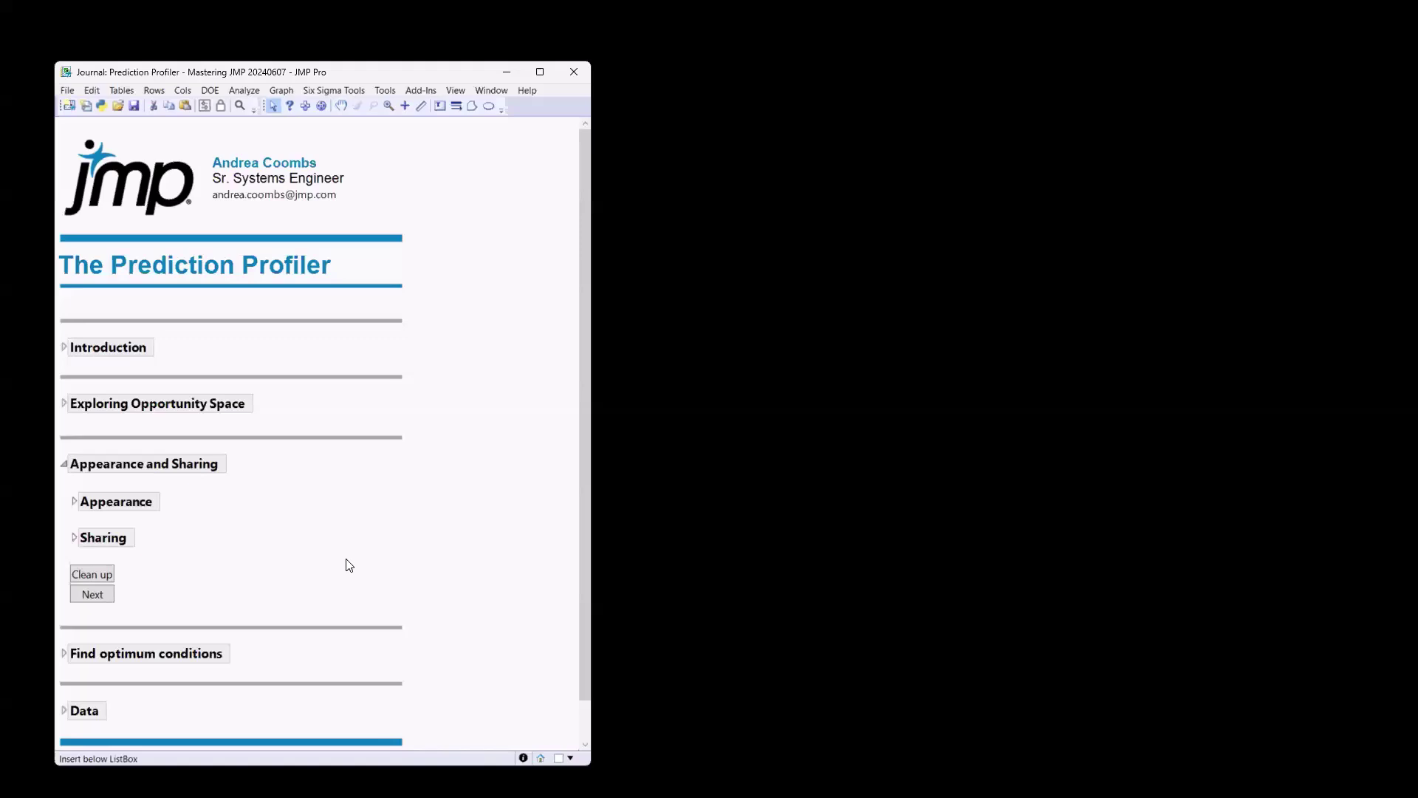
click(93, 596)
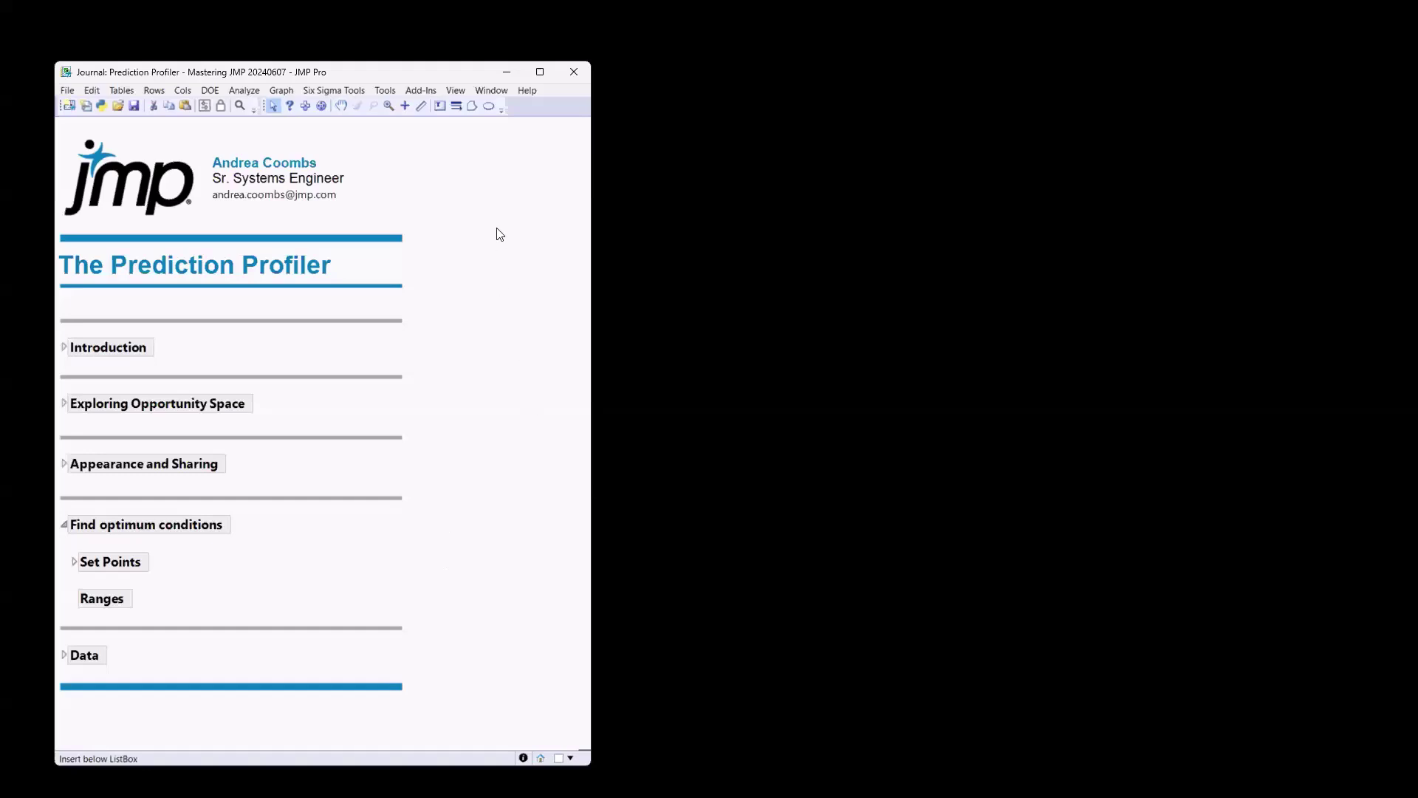
Step: Search JMP help for 'tiretread' and open the Tiretread sample data table
click(529, 90)
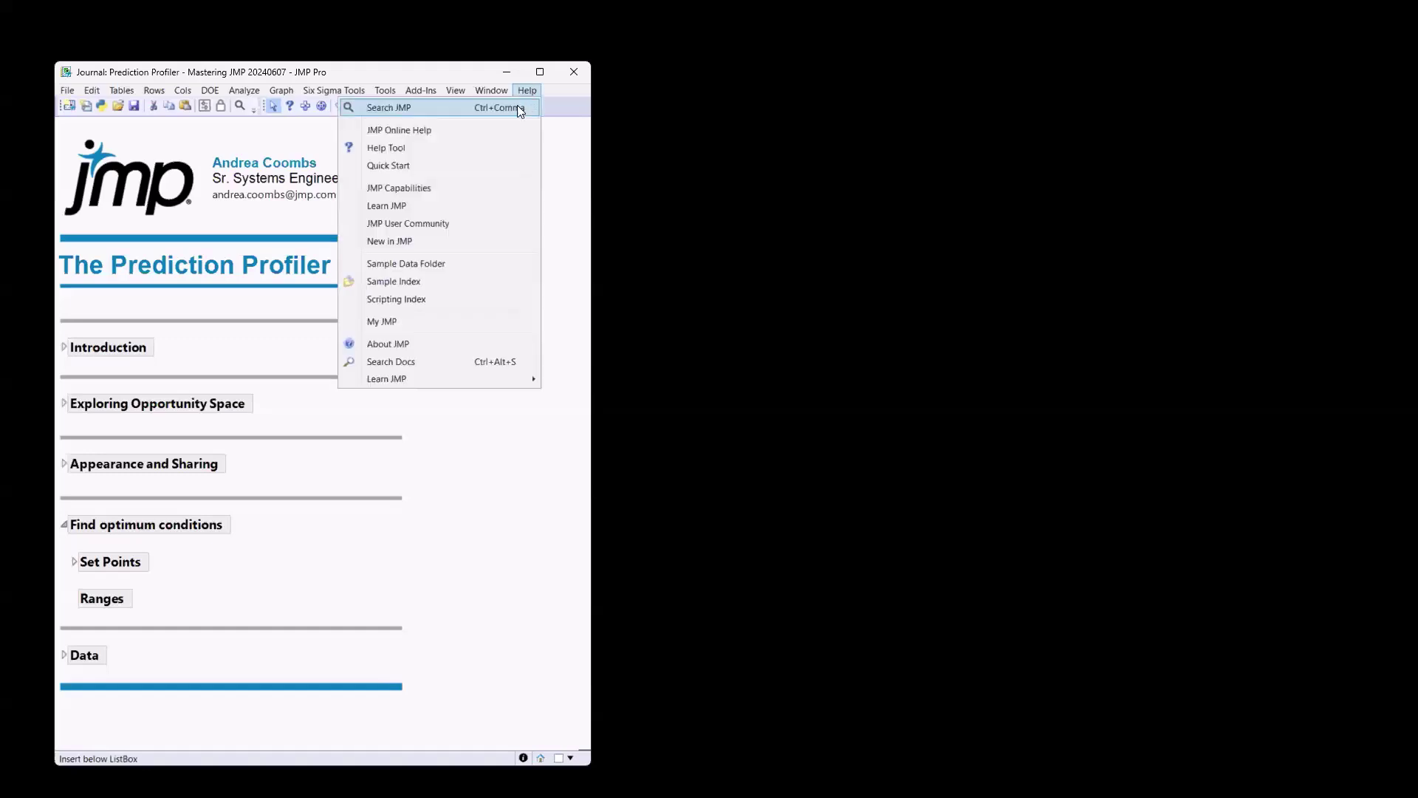
click(469, 106)
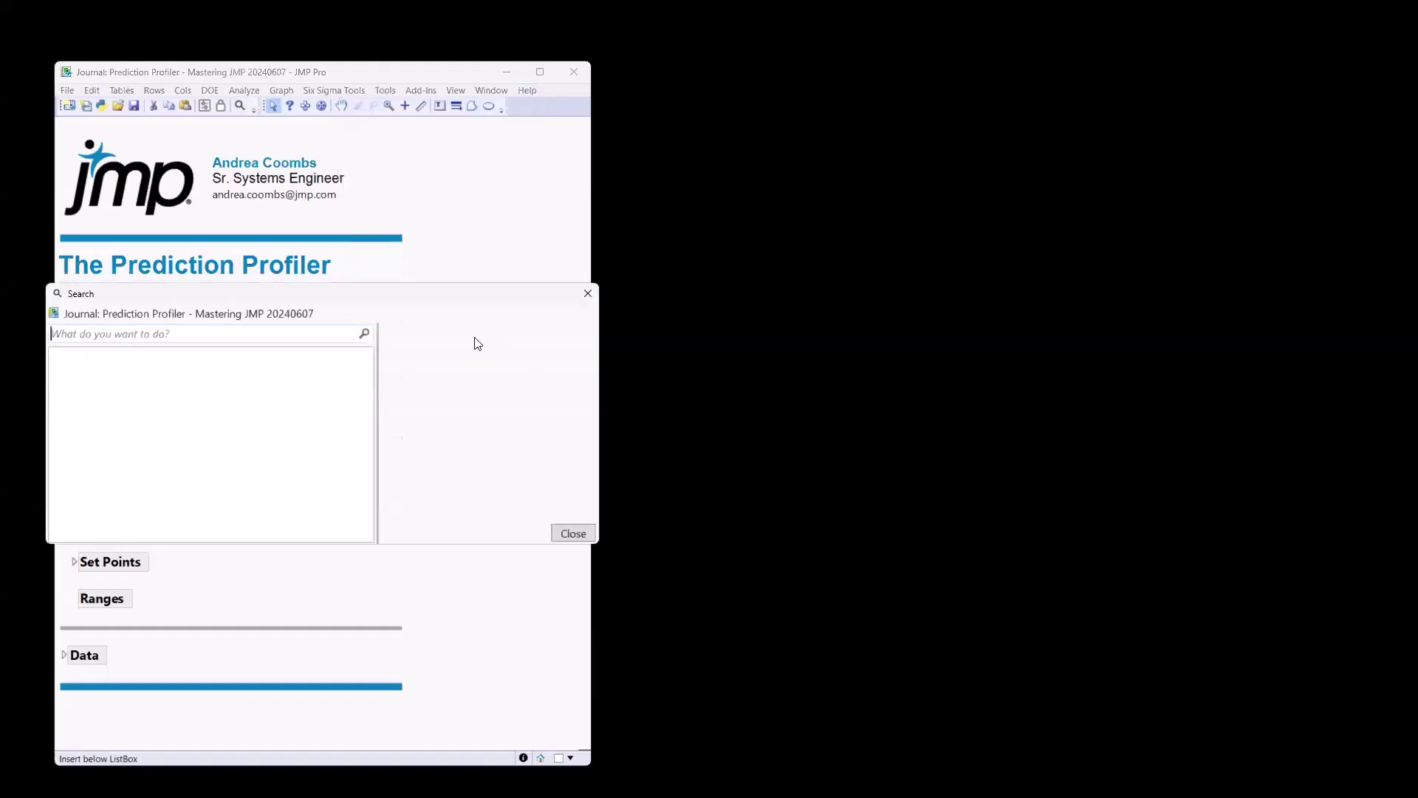
text(tiretread)
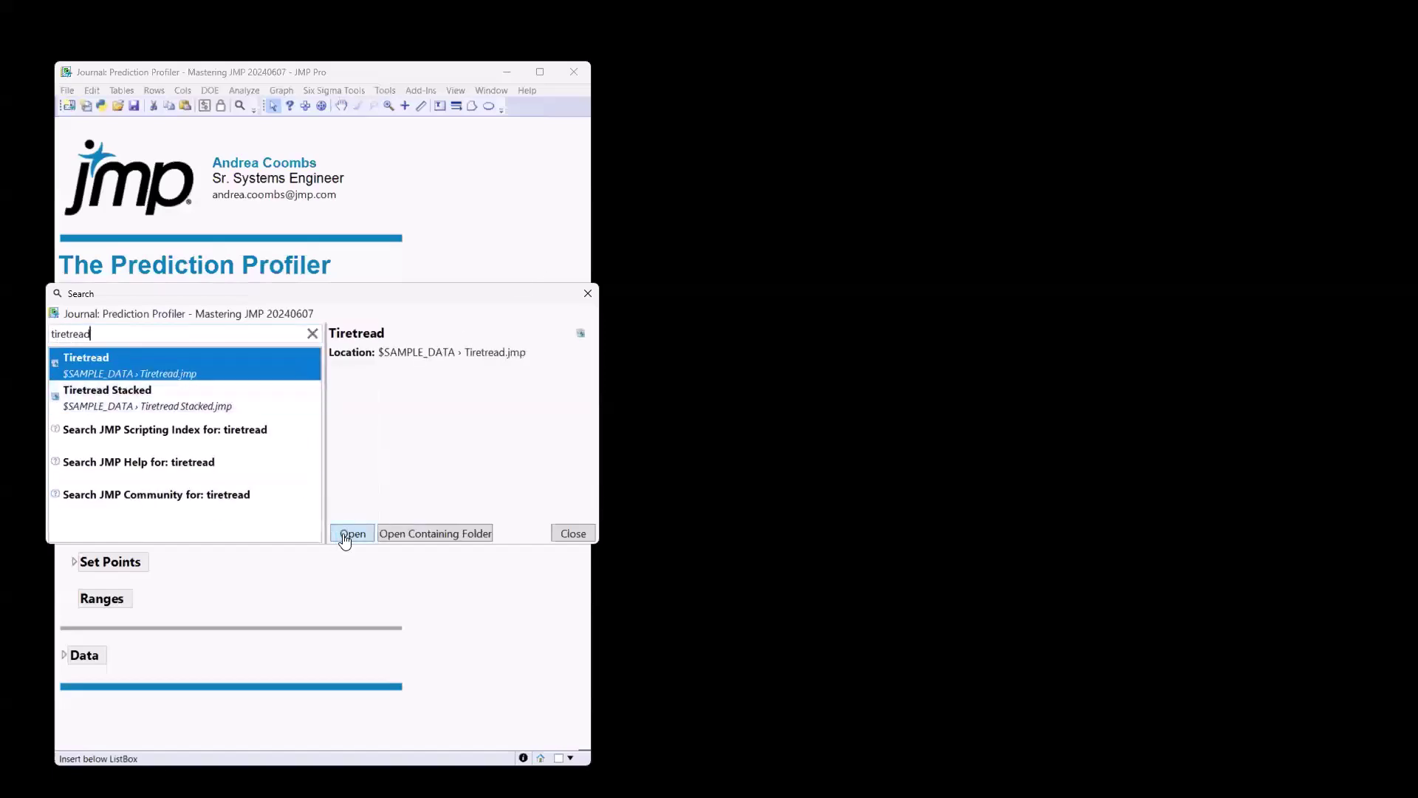
click(347, 535)
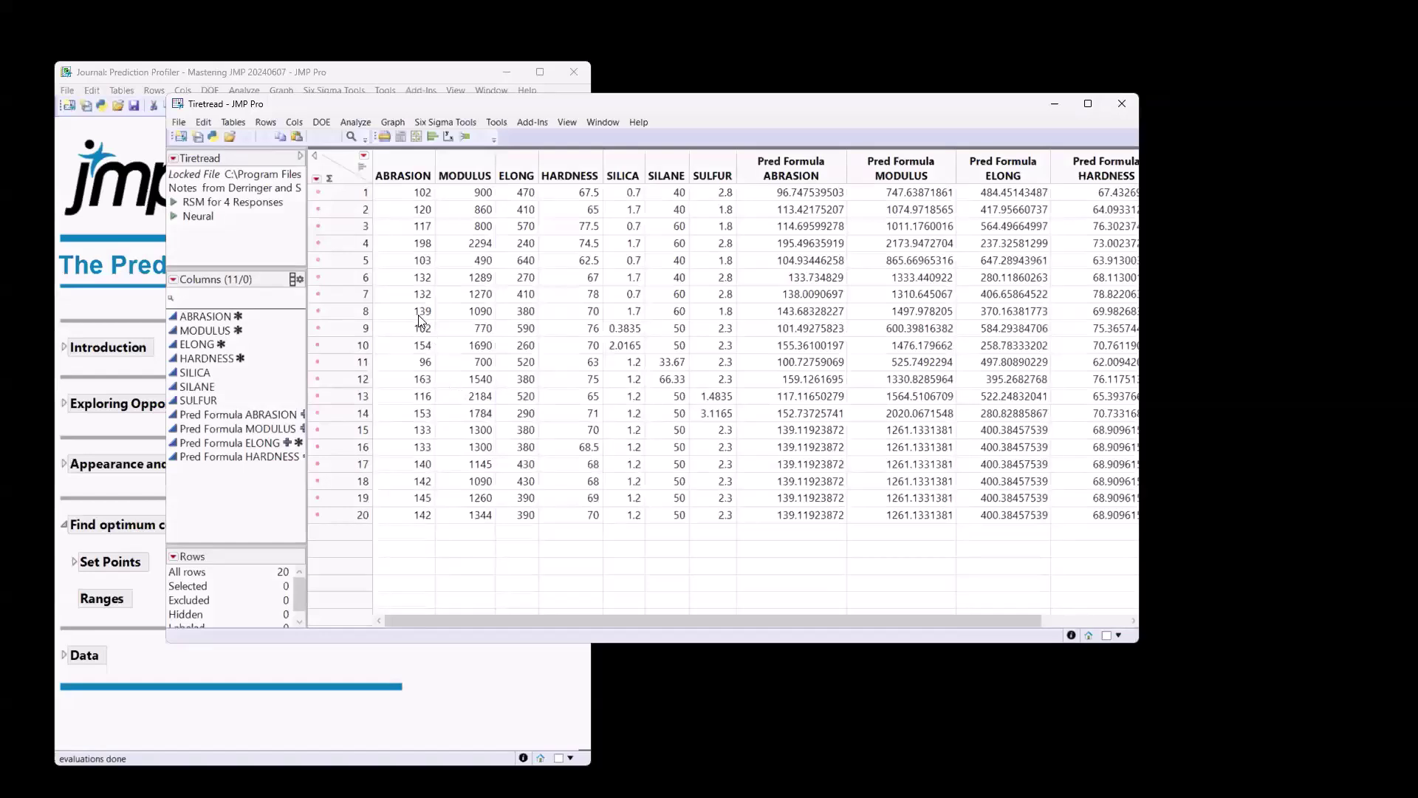
Step: Select the response and factor columns and run the RSM for 4 Responses script
drag(397, 173, 570, 170)
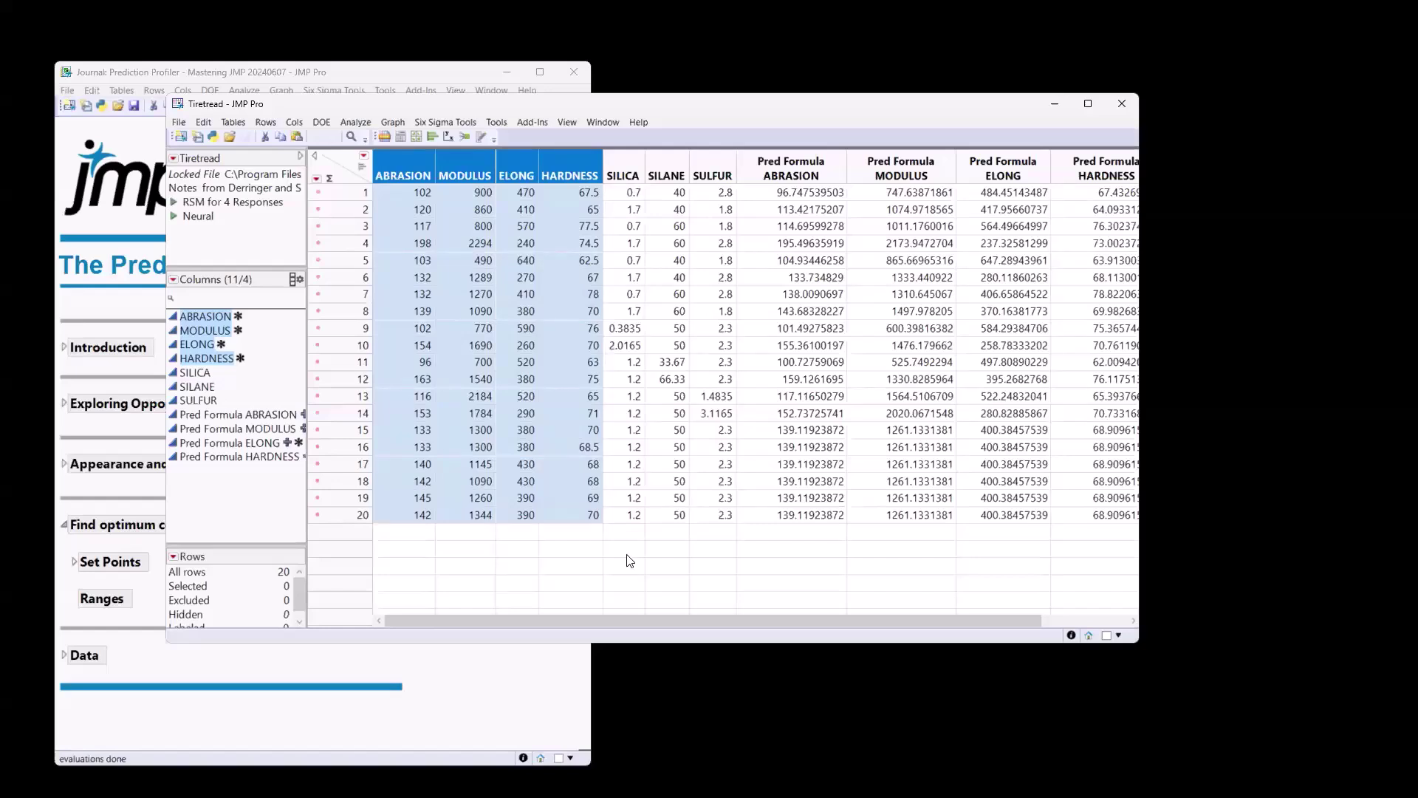
drag(624, 175, 713, 175)
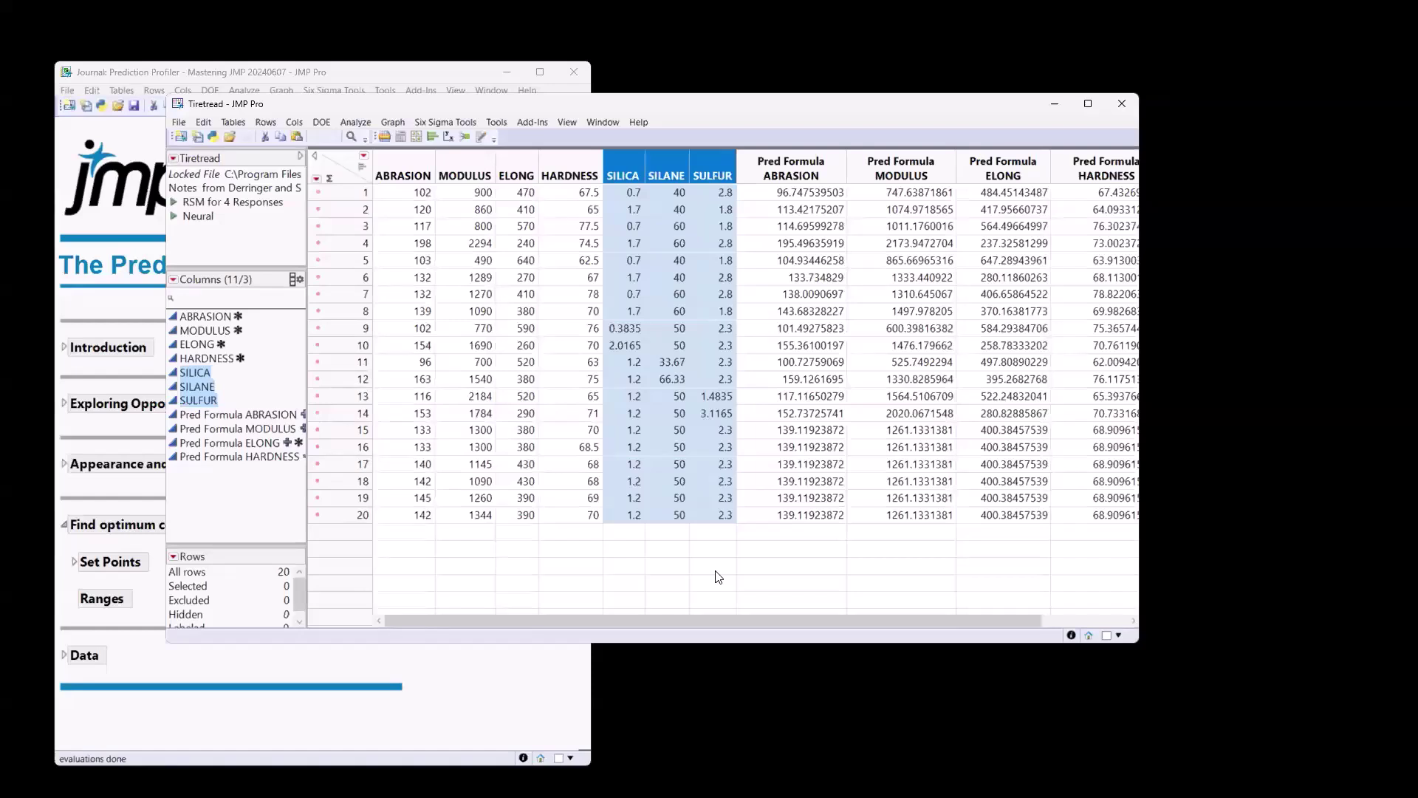
click(290, 259)
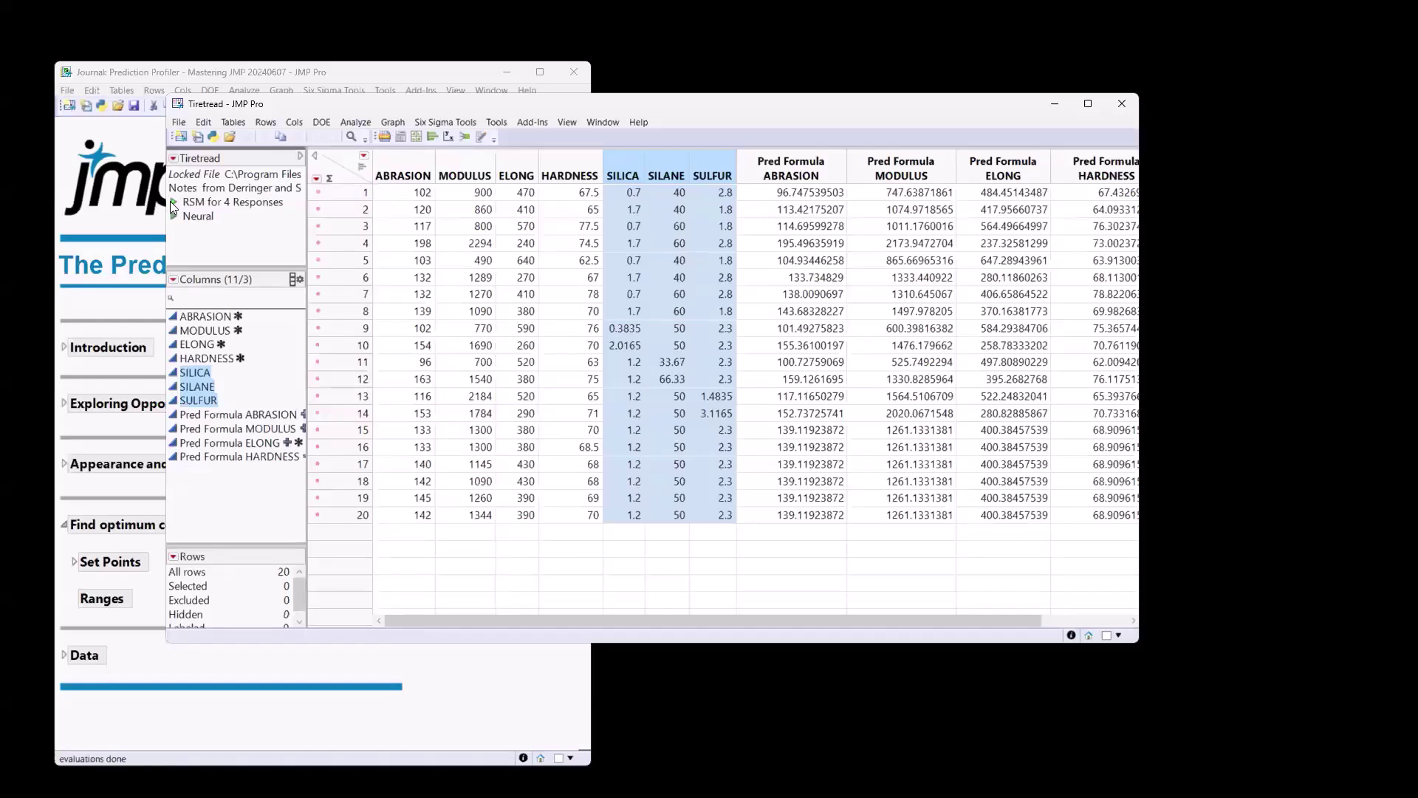
click(175, 204)
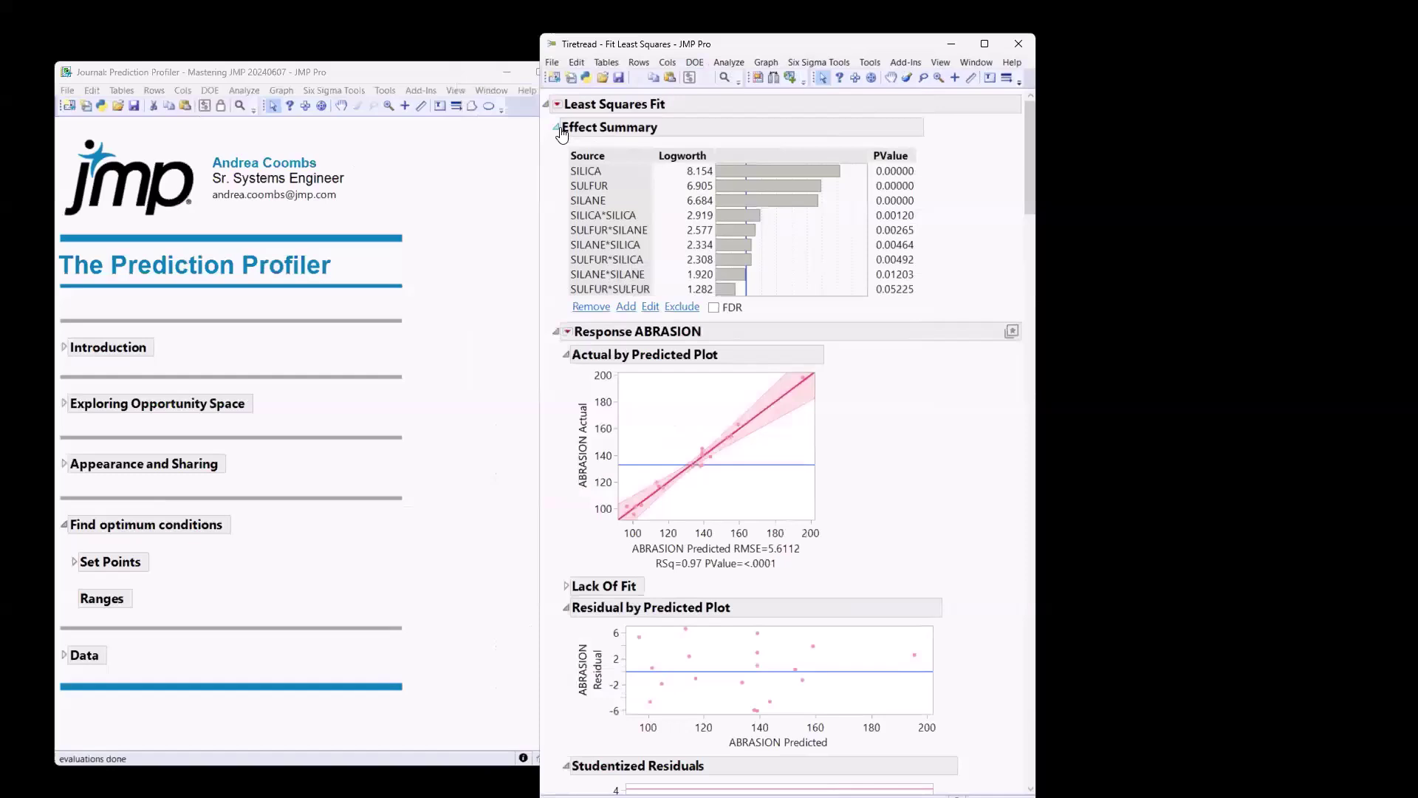
Step: Collapse Effect Summary and the ABRASION, MODULUS, ELONG and HARDNESS outlines to expose the profiler
click(555, 127)
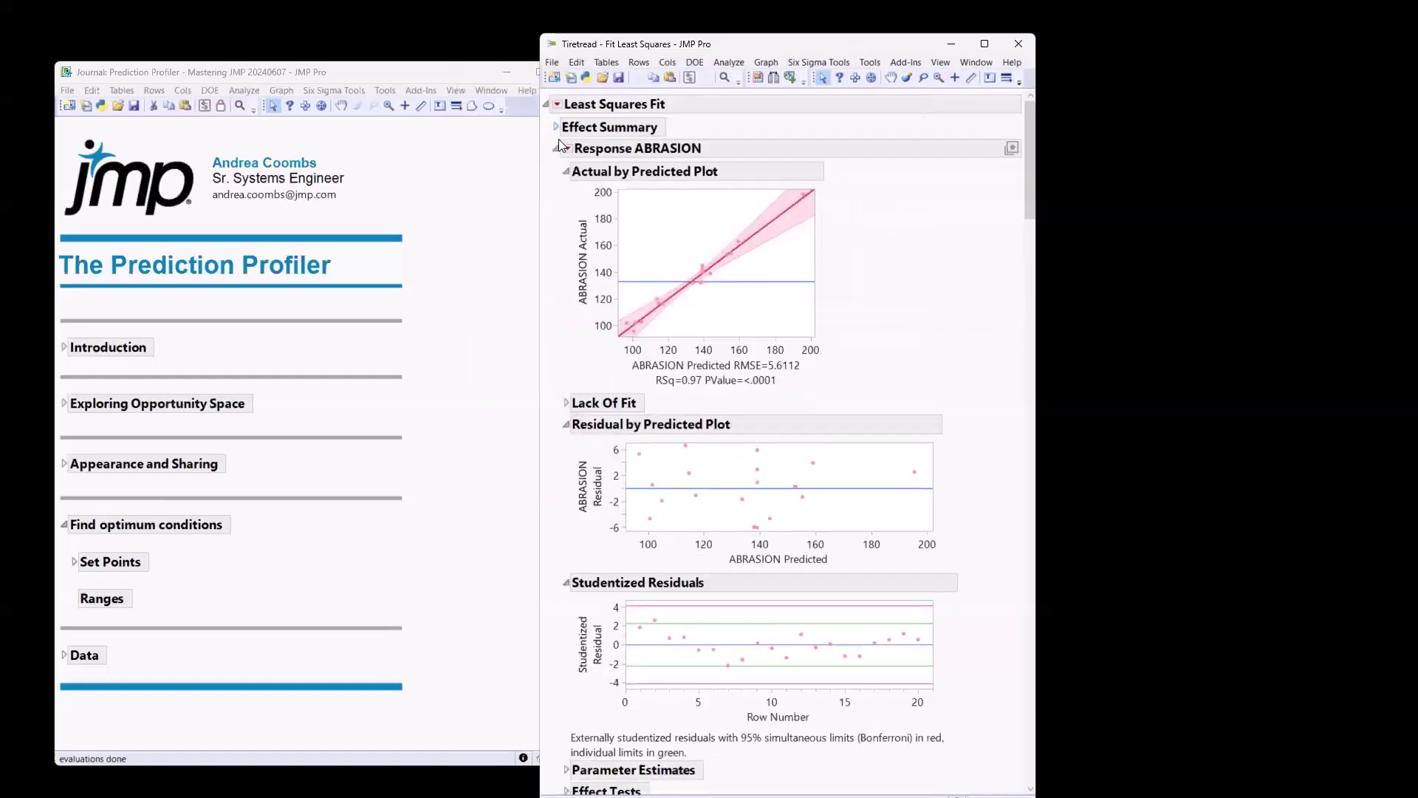
click(557, 148)
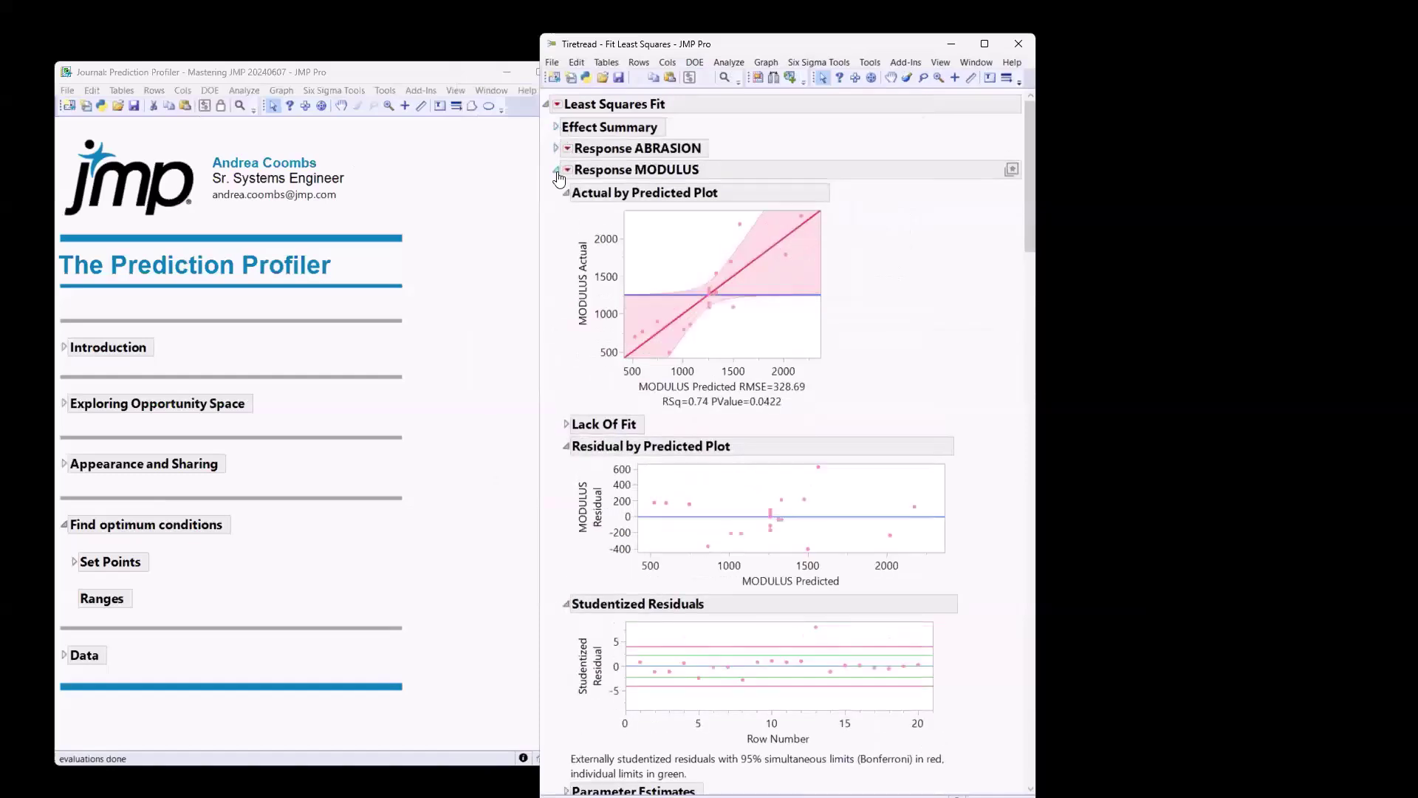
click(557, 171)
click(556, 192)
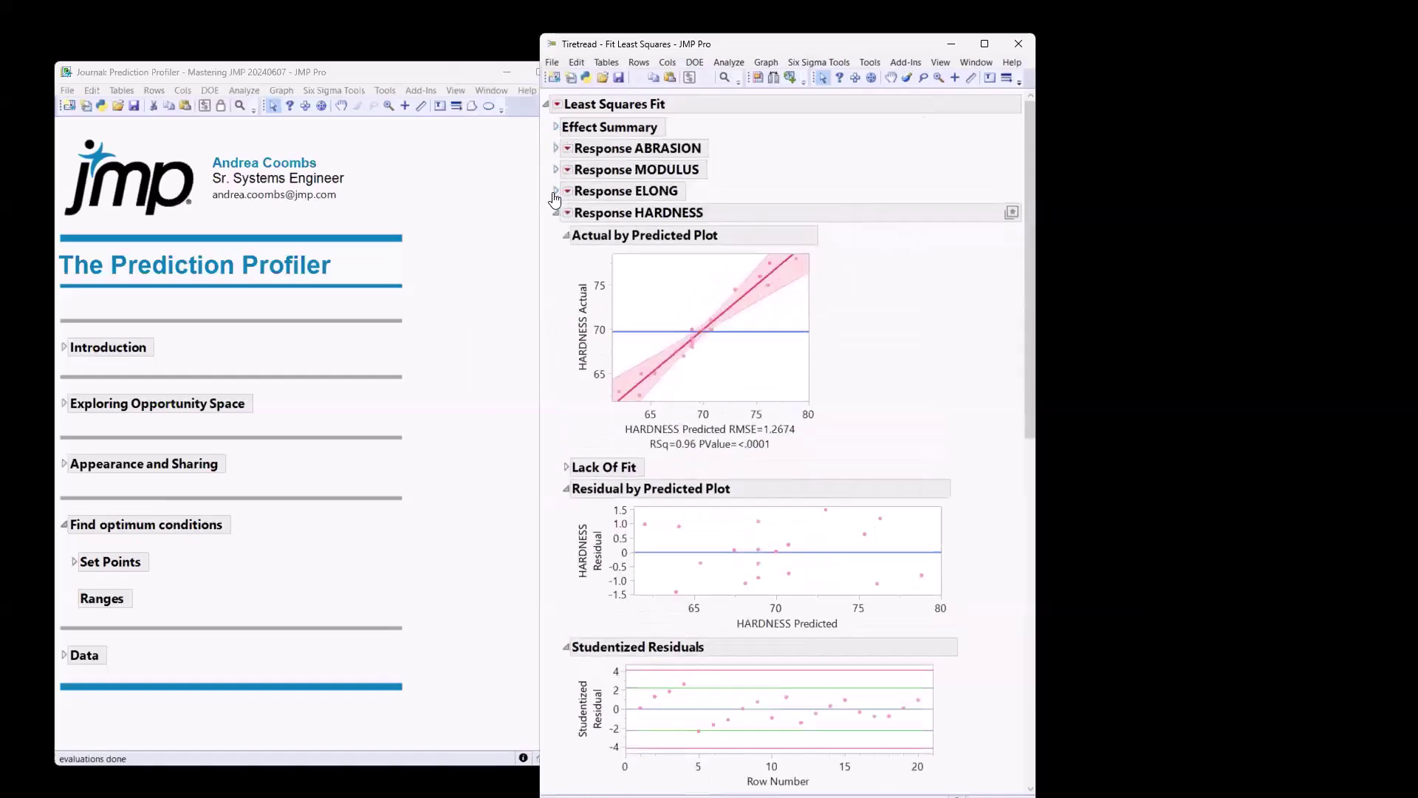
click(555, 212)
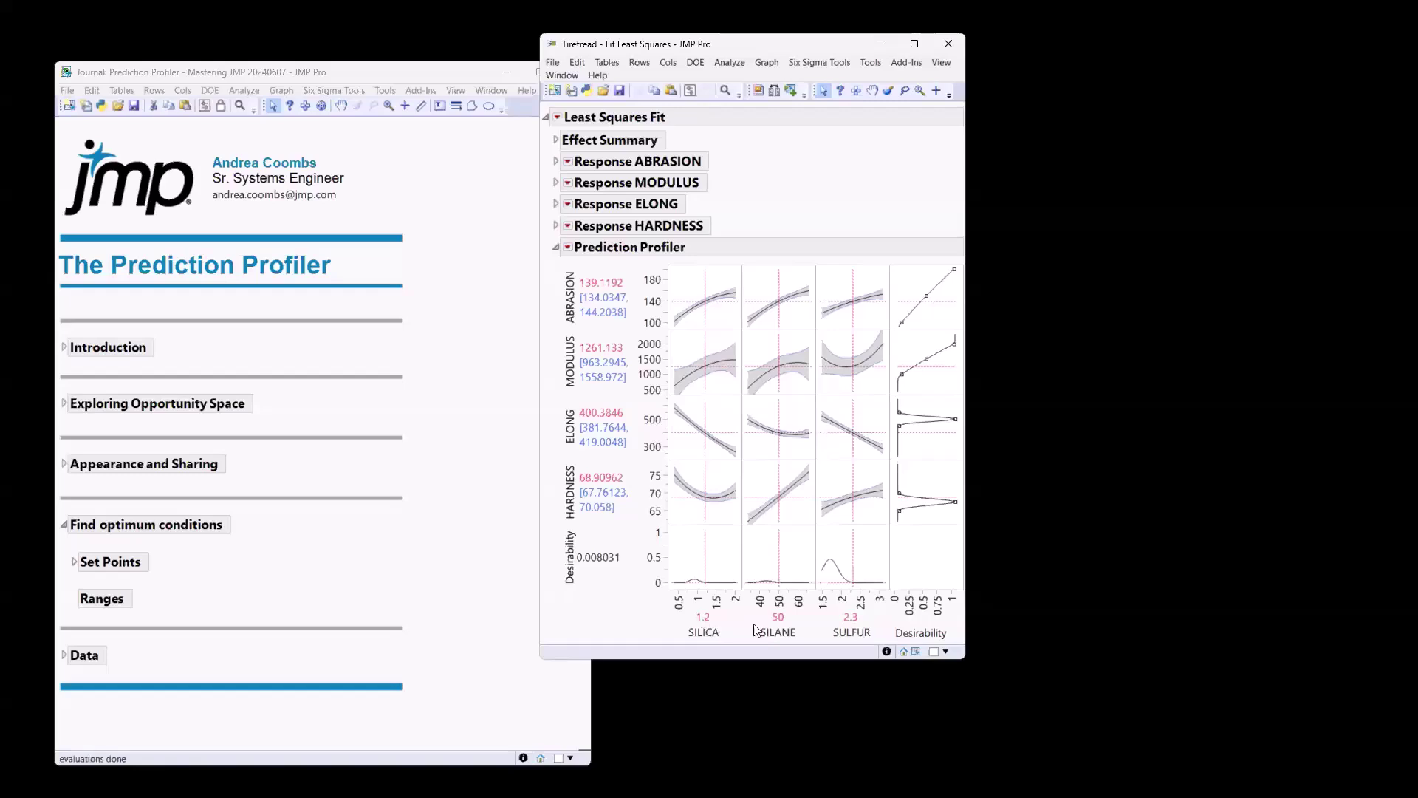
Step: Remember the current profiler factor settings under the name 'Midpoints'
click(567, 246)
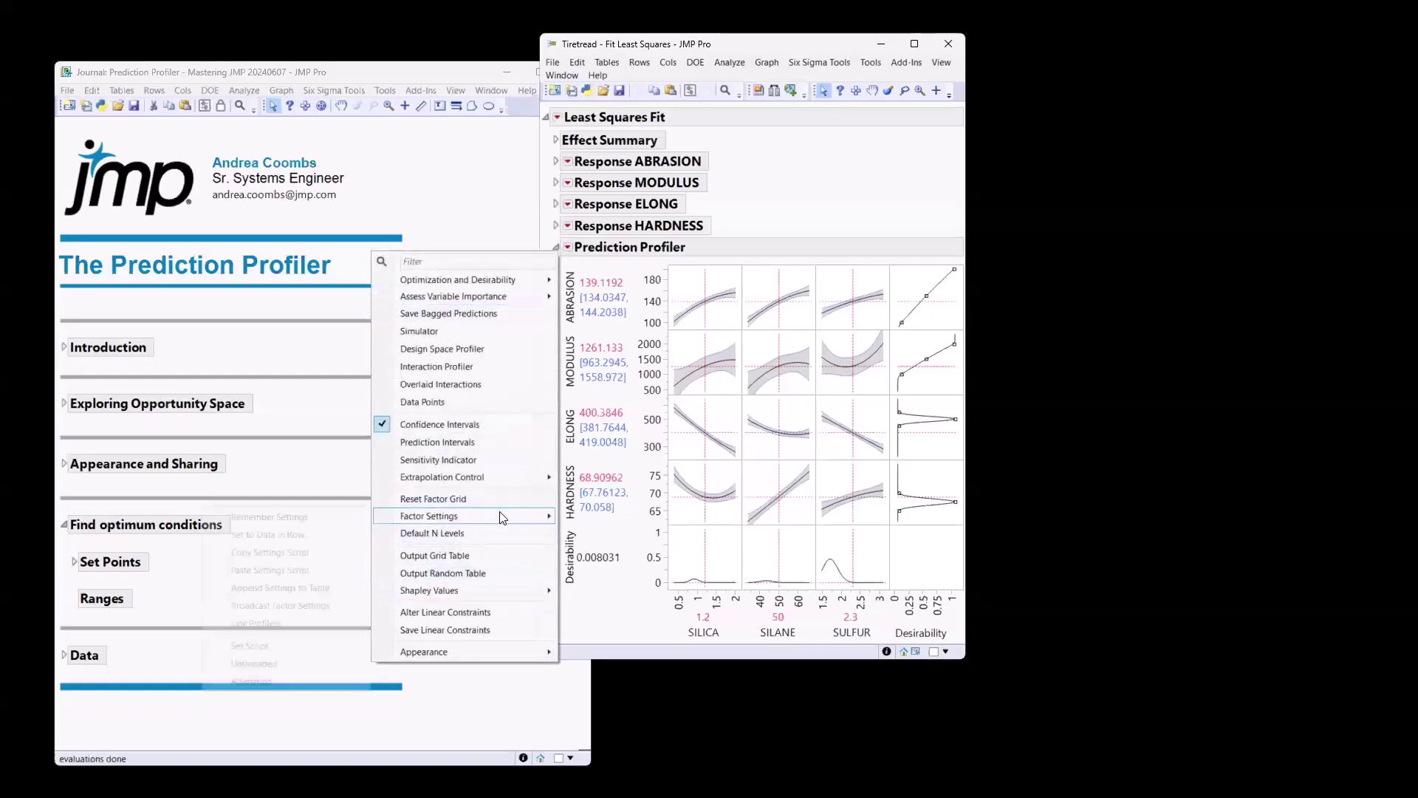
mouse_move(443, 516)
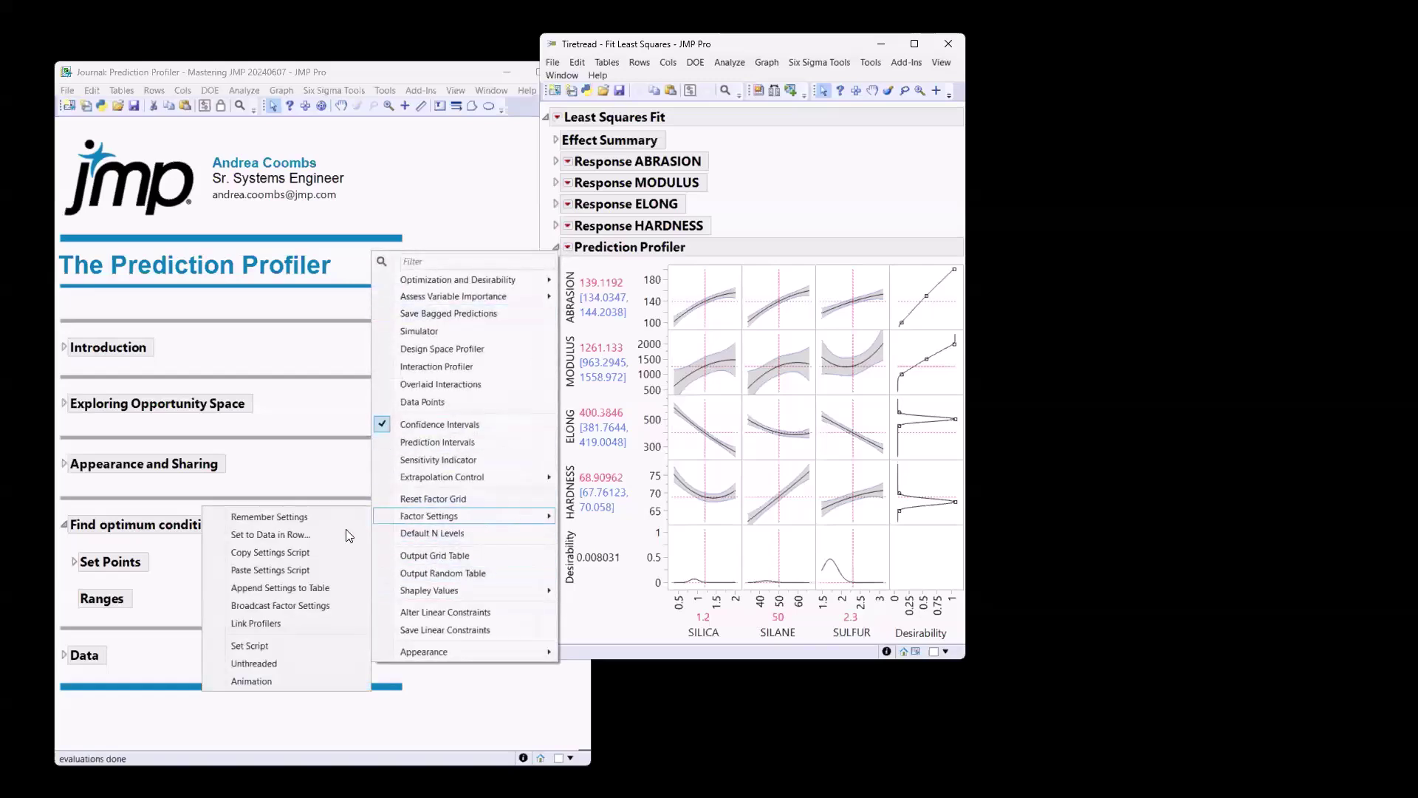
click(322, 517)
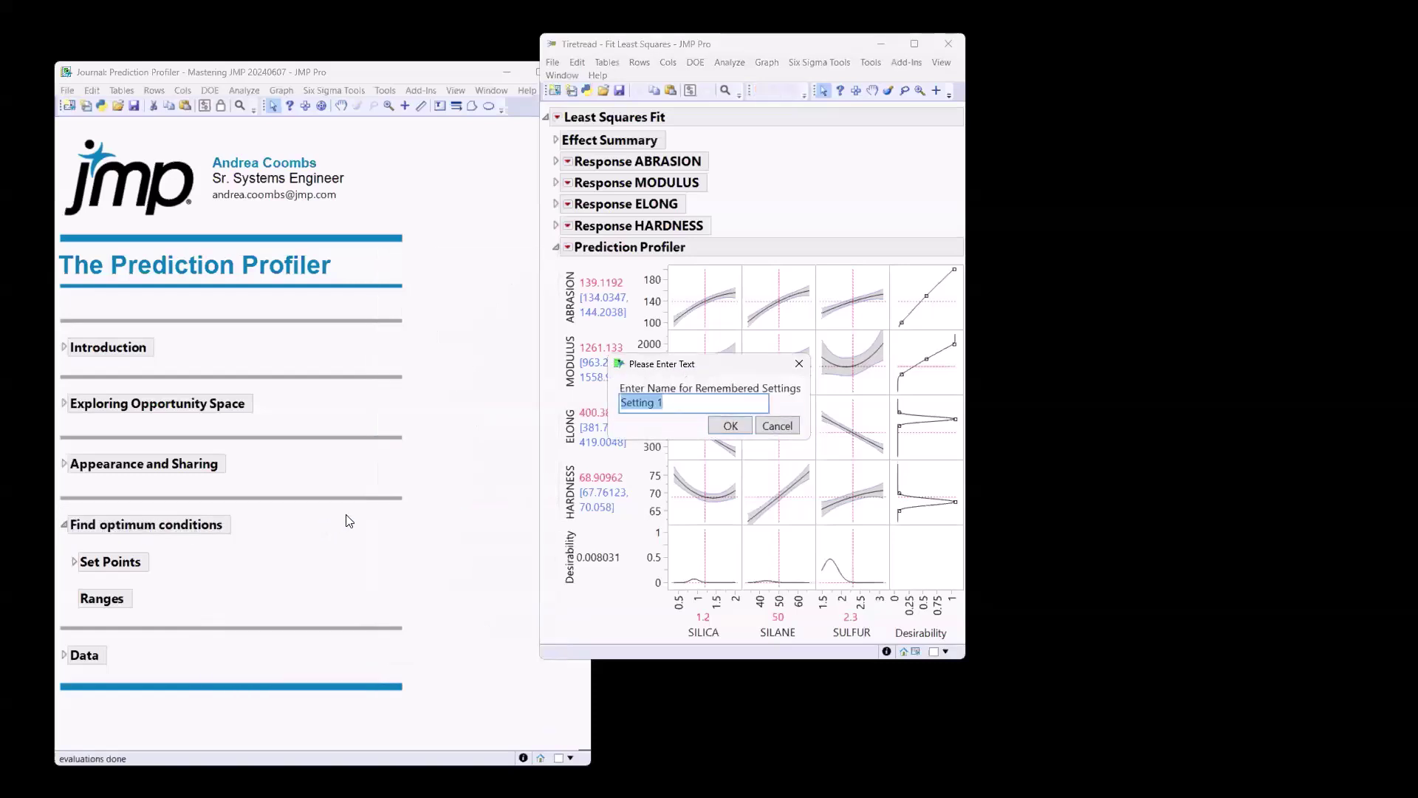
text(M)
text(idpoints)
key(Return)
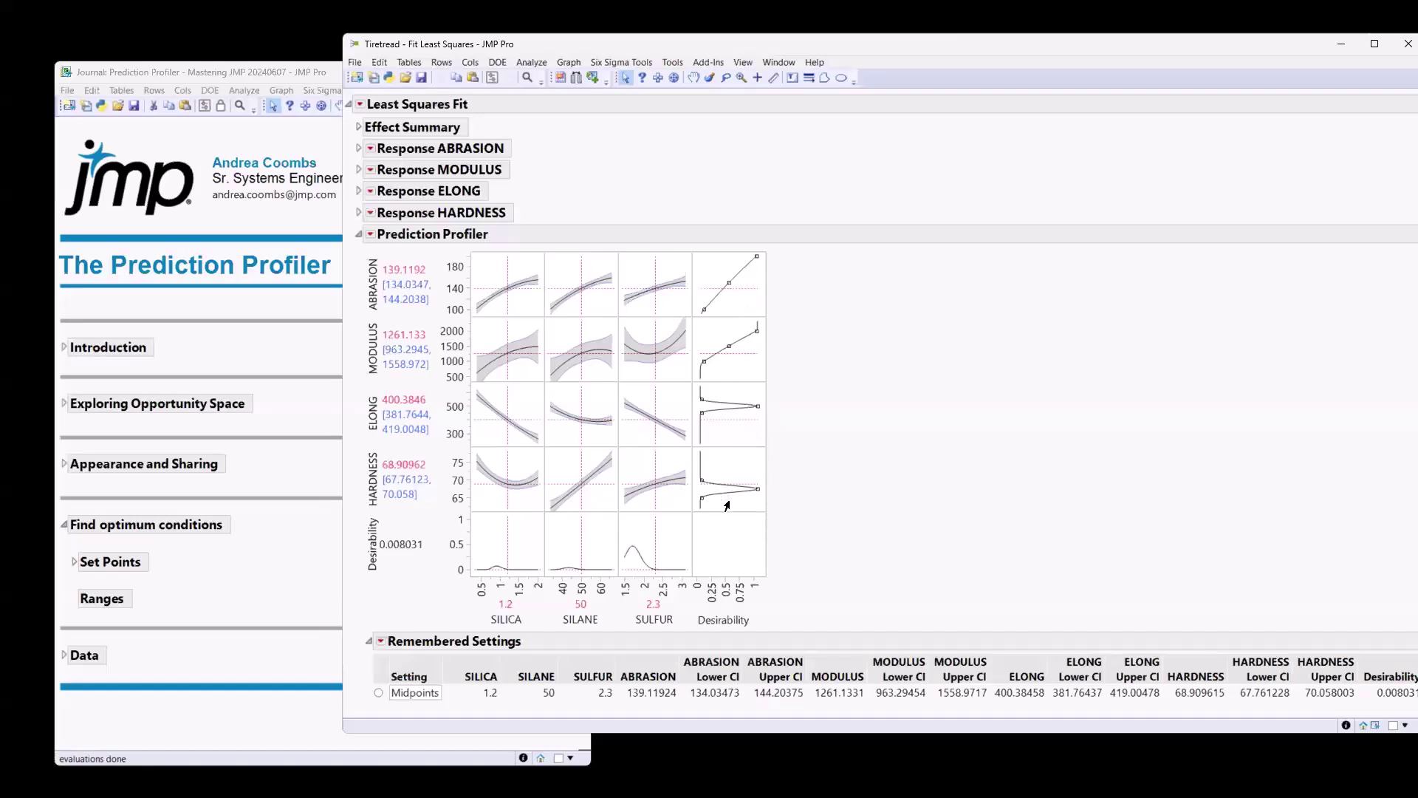
Step: Review ABRASION's Response Limits: maximize, lower 100, upper 200, importance 0.25
click(1371, 725)
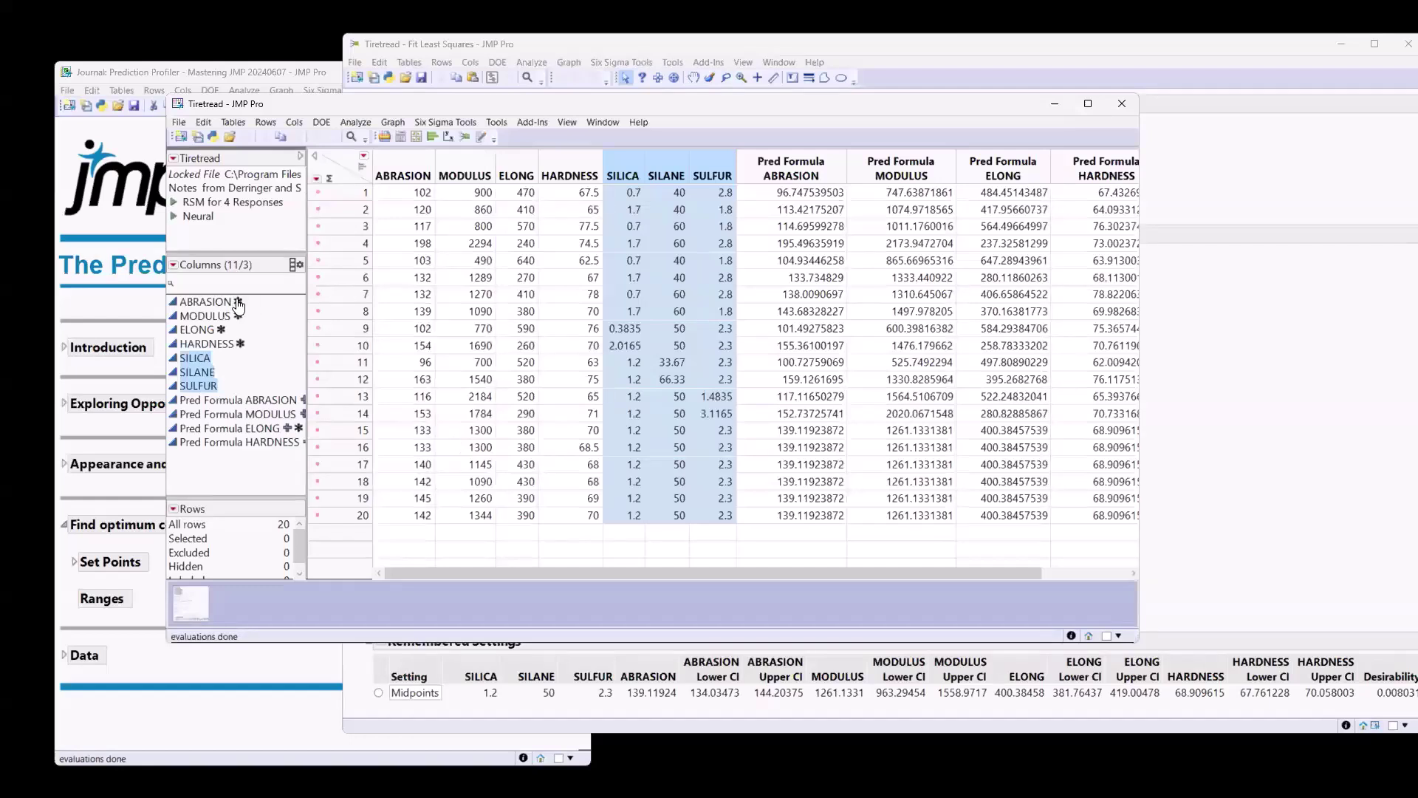
click(238, 303)
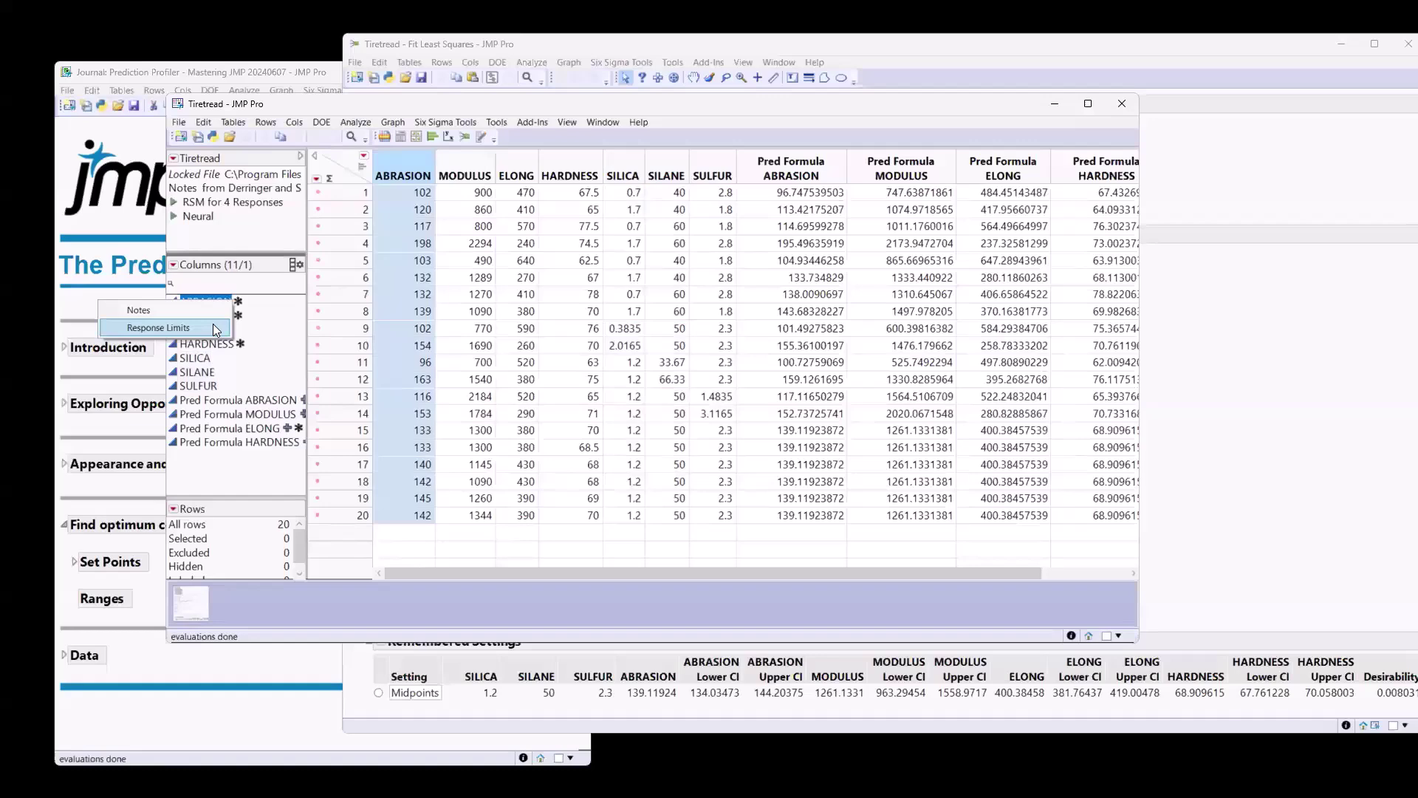
click(215, 326)
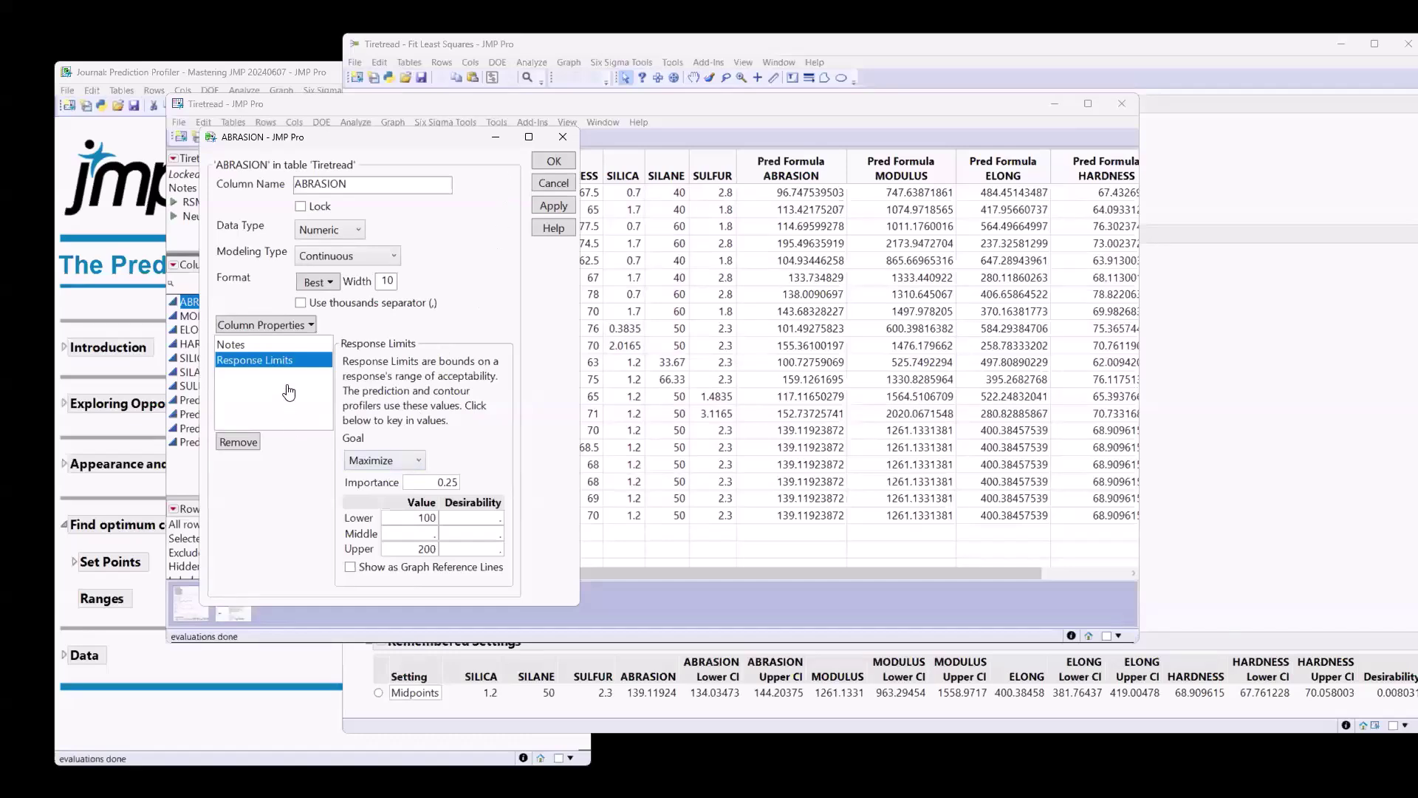
click(563, 136)
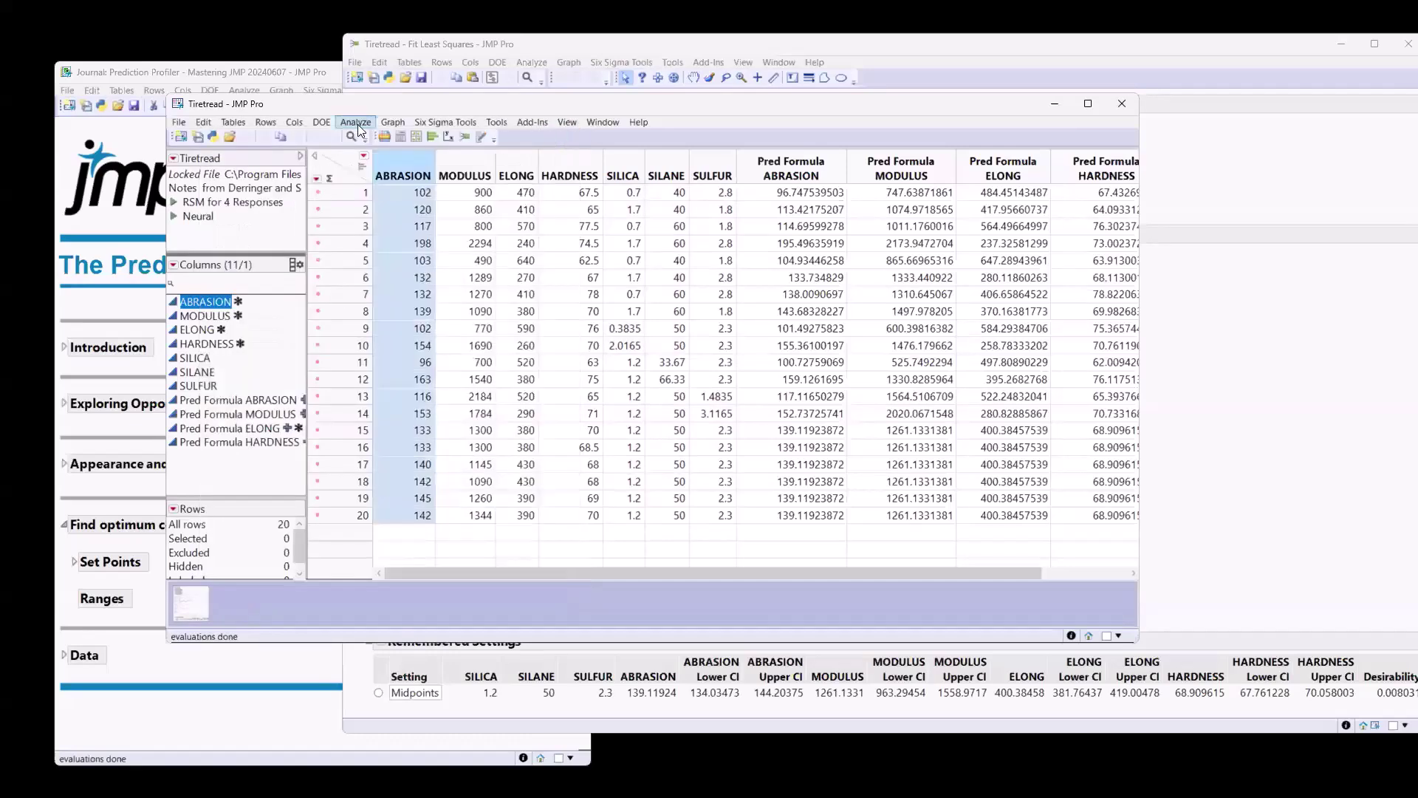
Step: Start a DOE Custom Design and keep Maximize as the goal for response Y
click(321, 123)
mouse_move(235, 139)
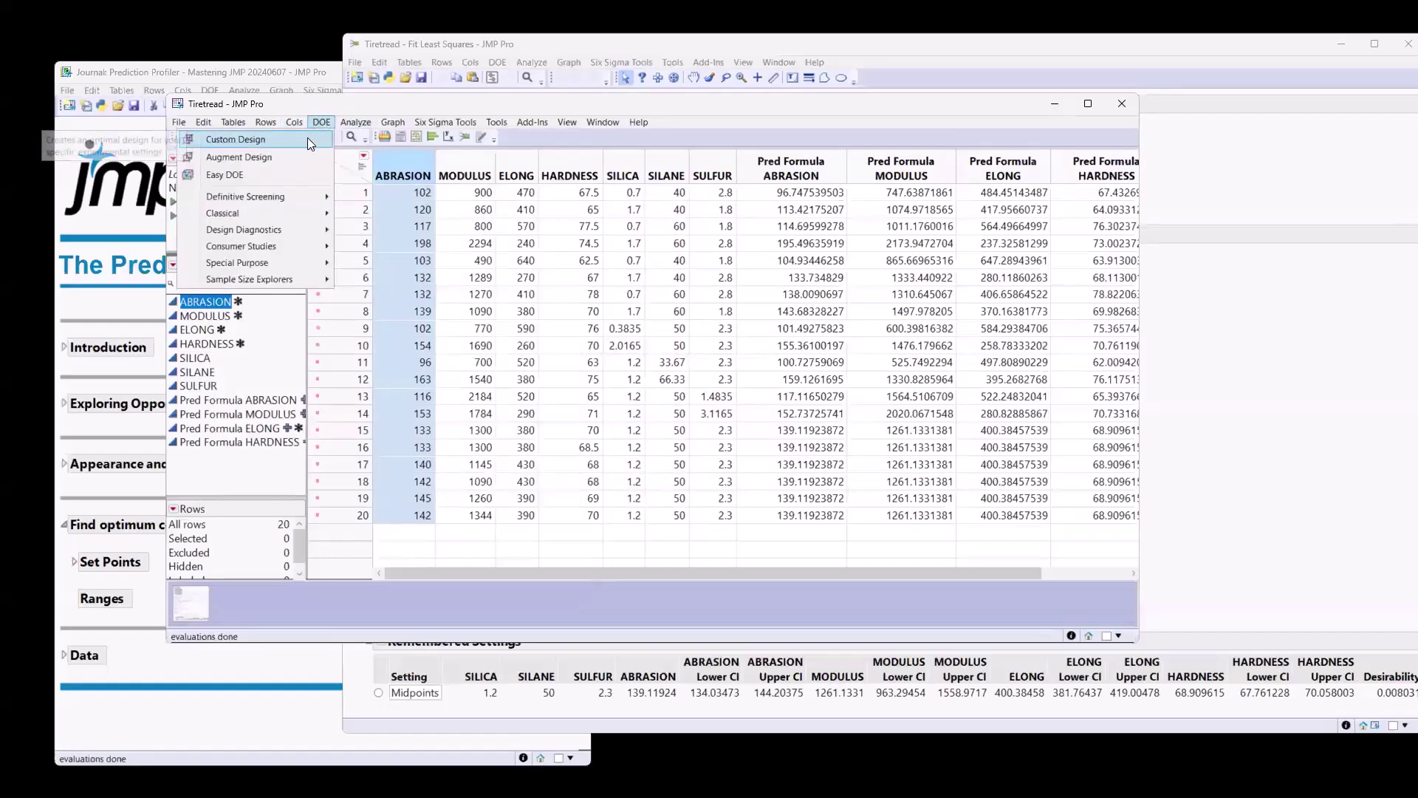
click(307, 137)
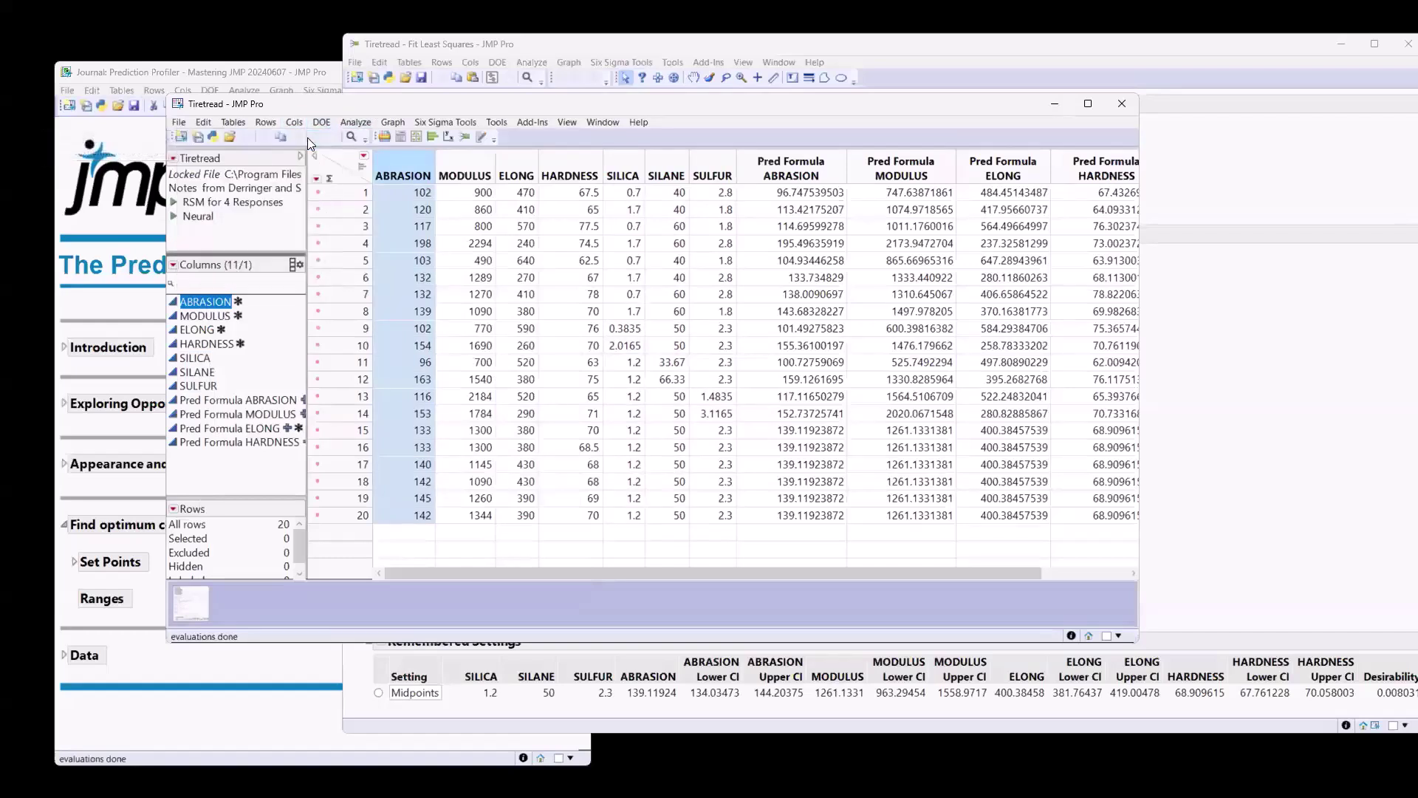
drag(351, 101, 364, 209)
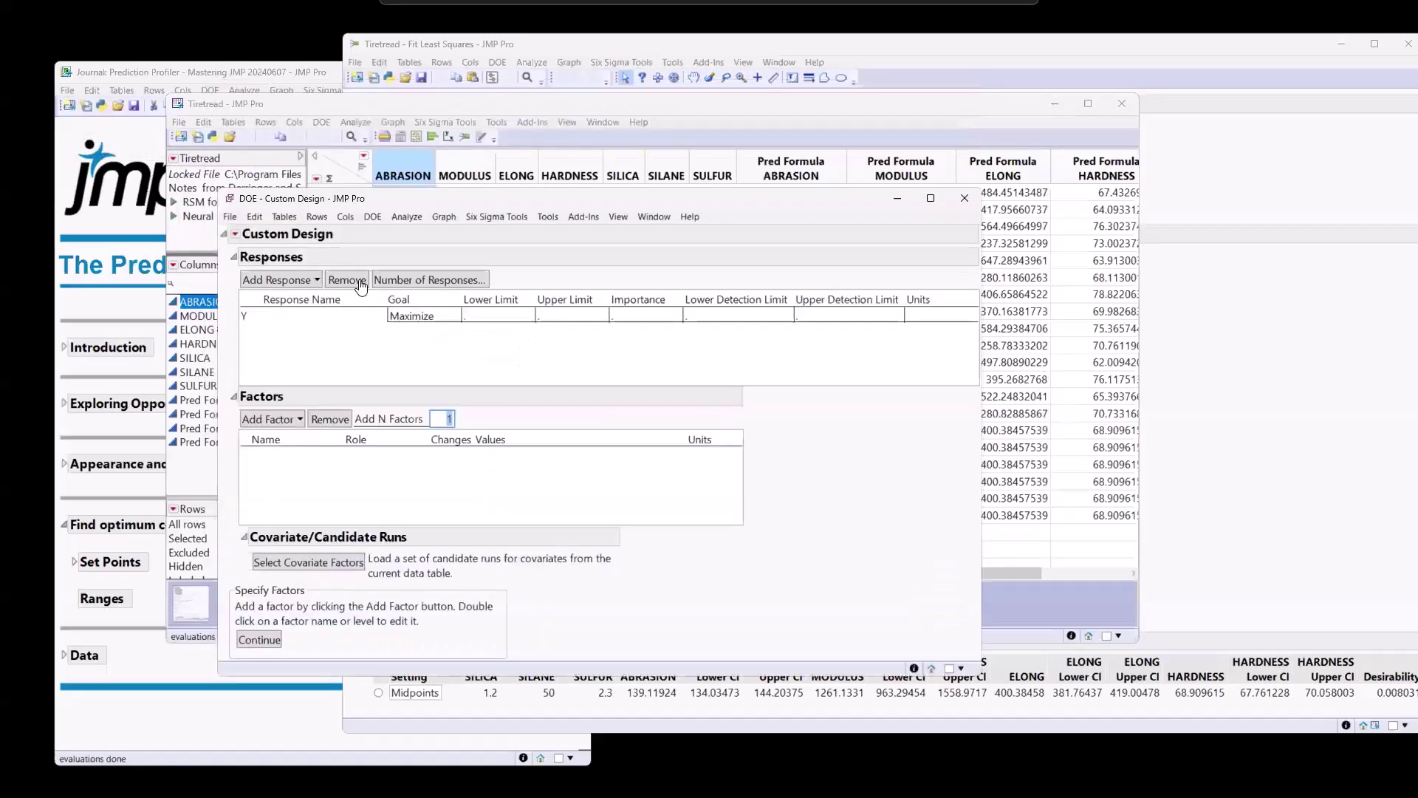
click(260, 317)
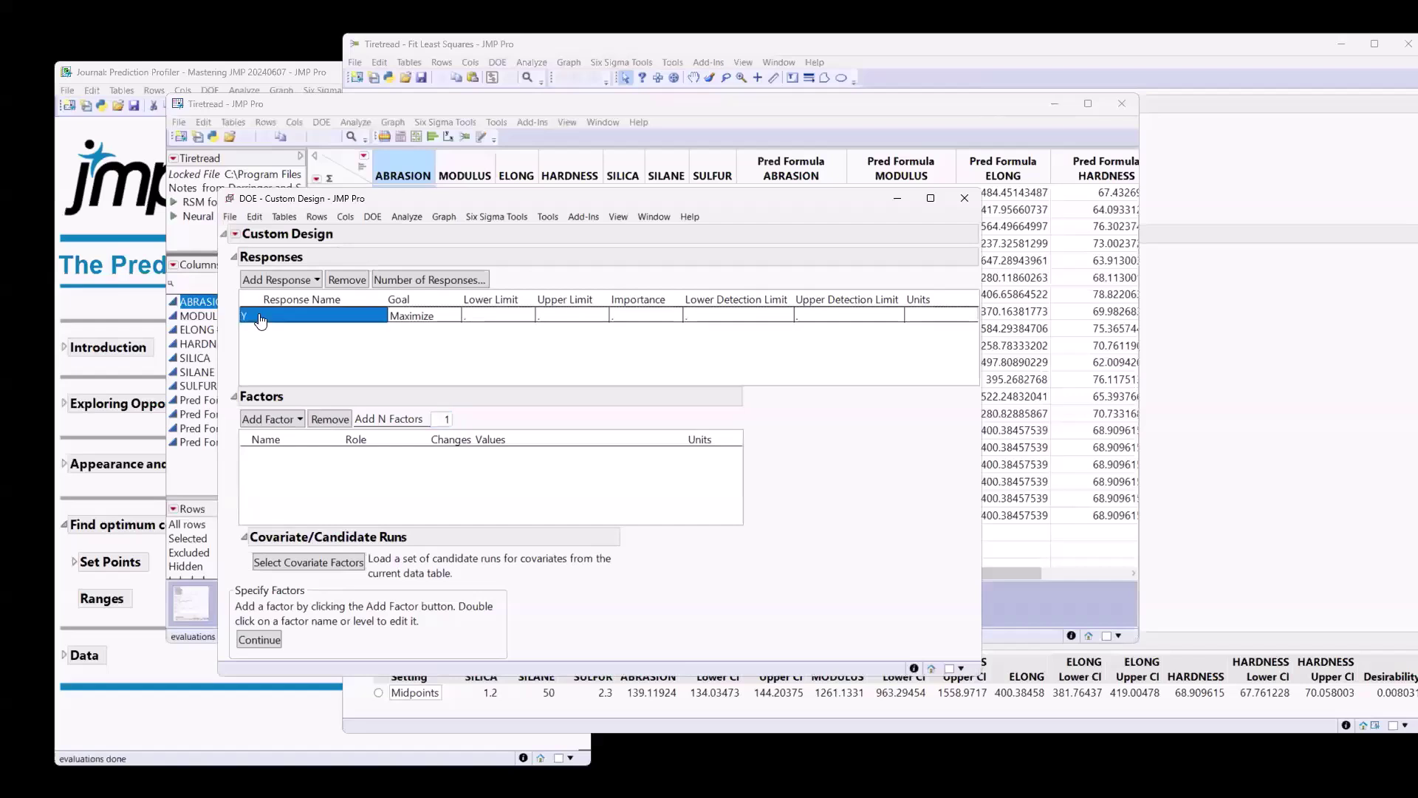
click(429, 319)
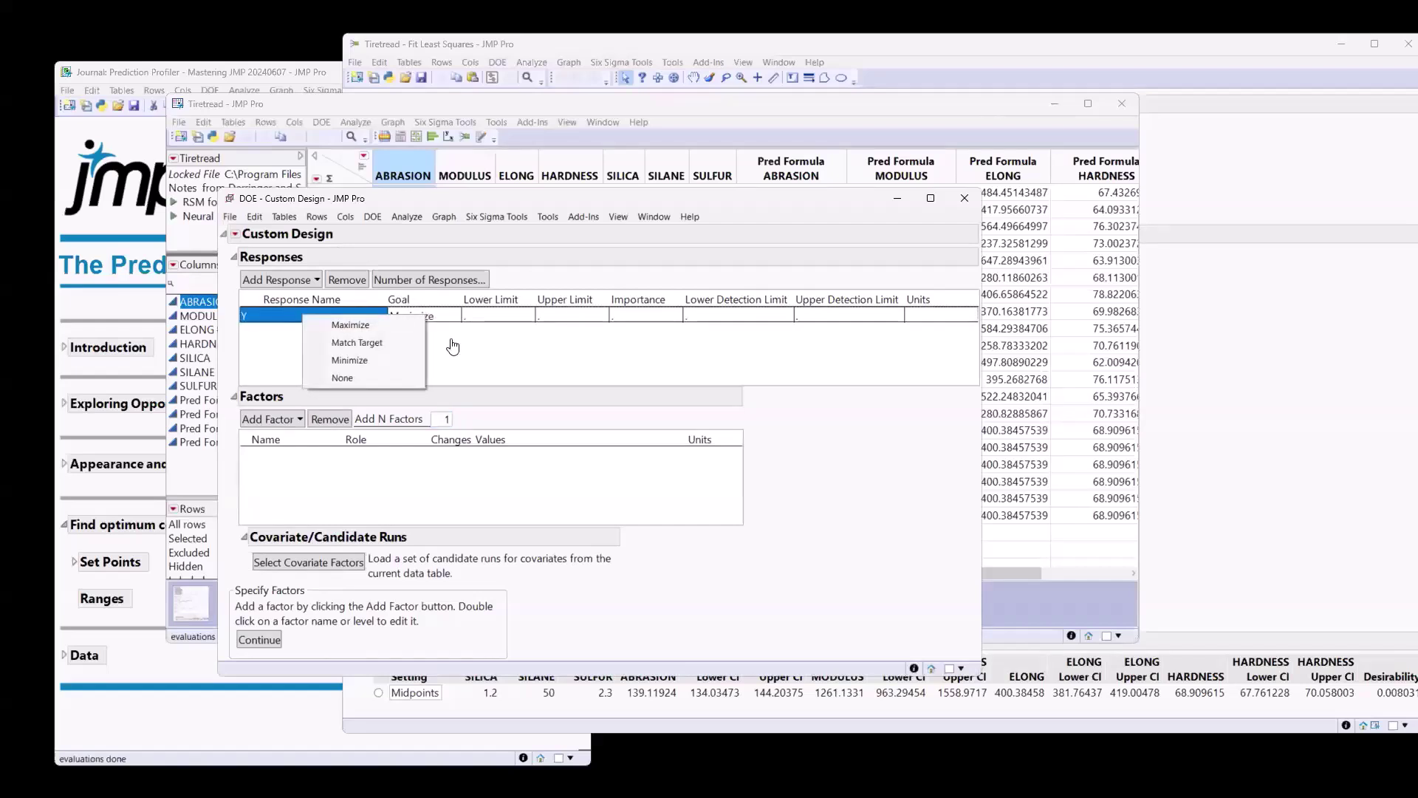
click(451, 319)
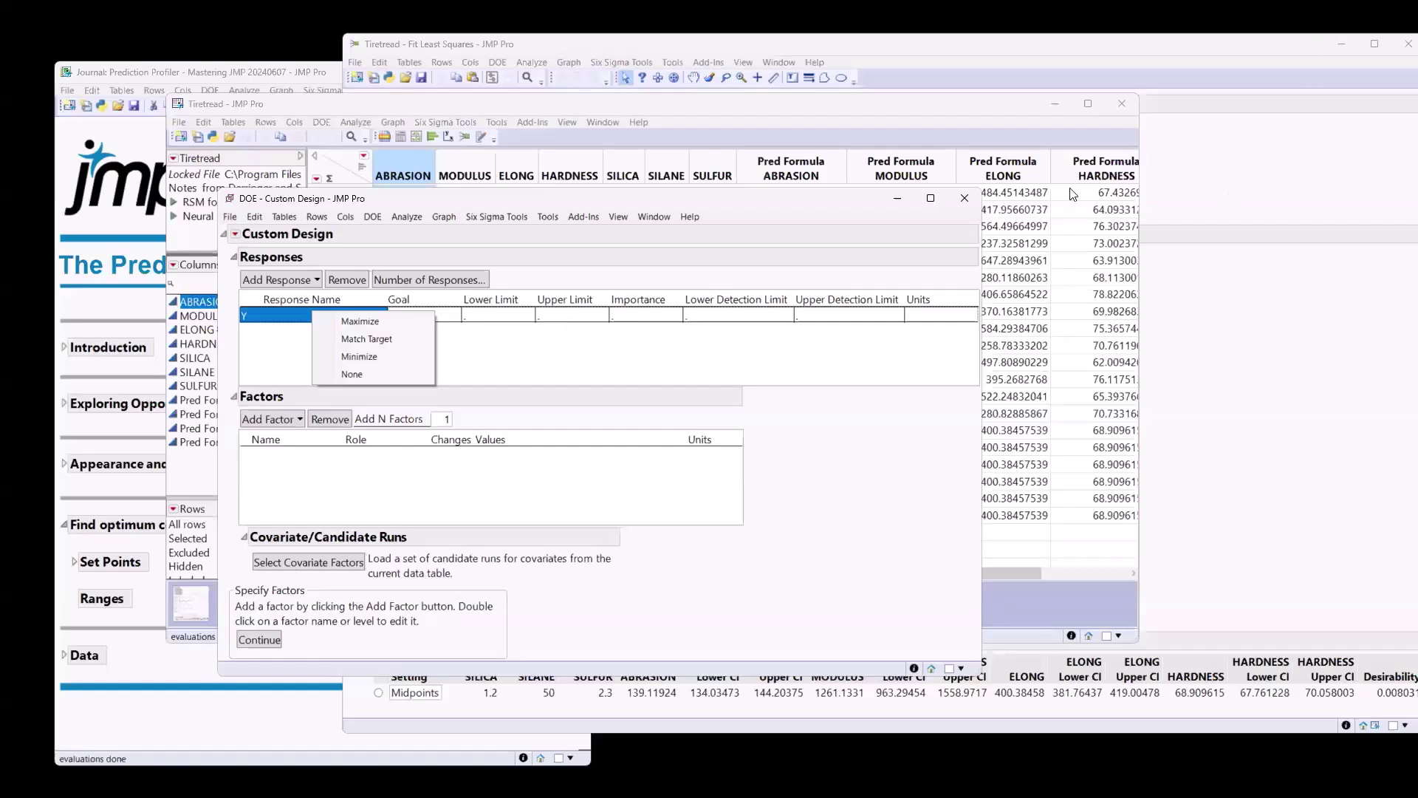
click(451, 356)
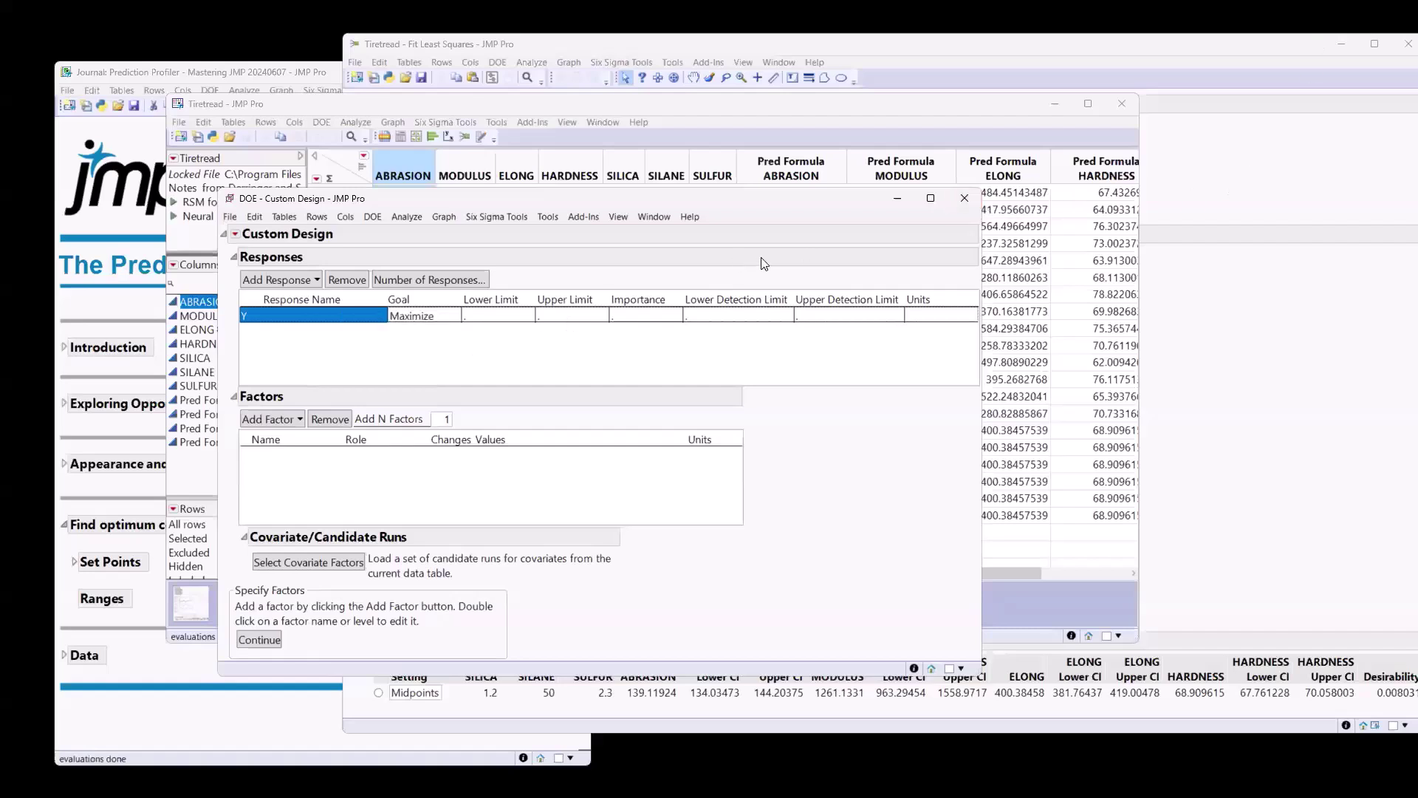
Step: Close Custom Design and use Columns Manager to hide SILICA through Pred Formula HARDNESS
click(964, 200)
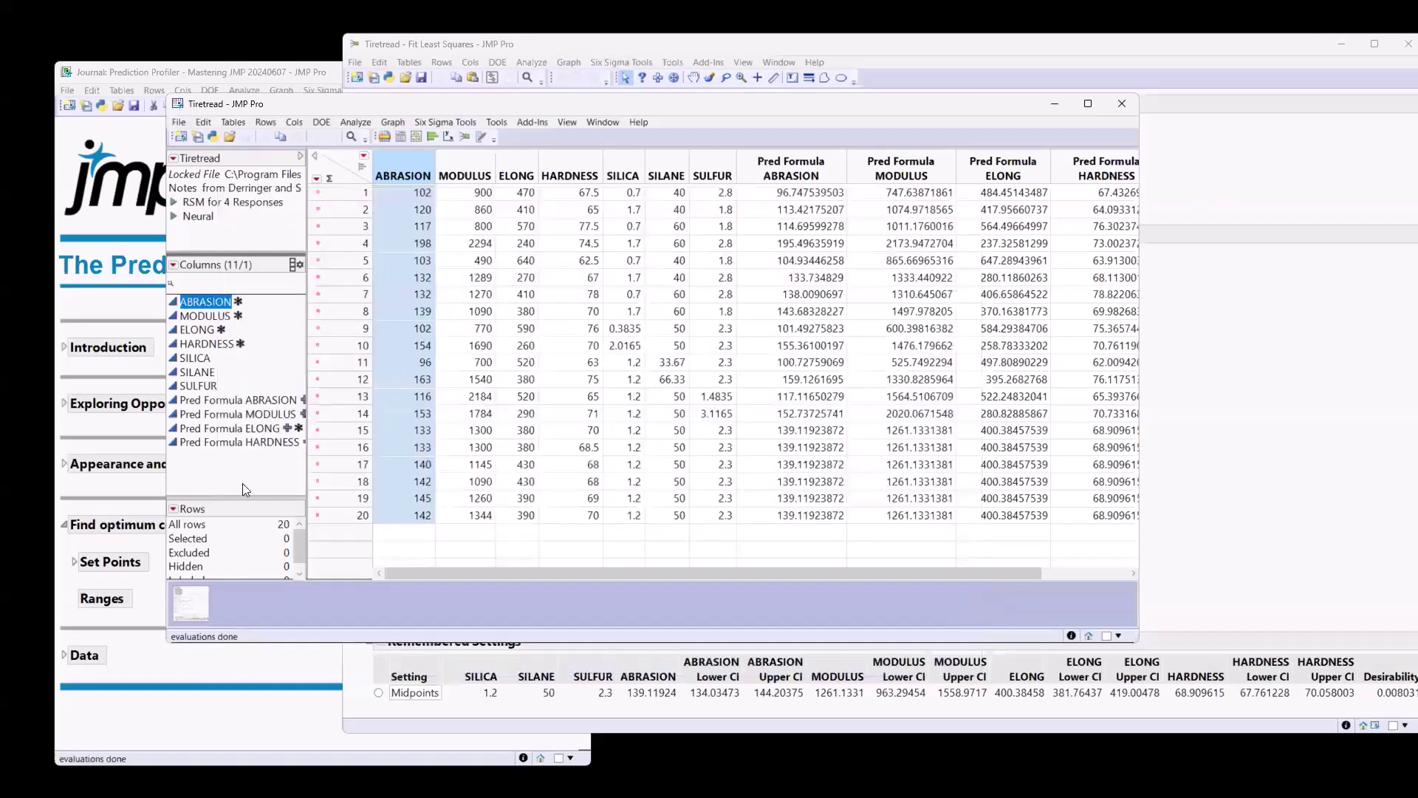
click(225, 489)
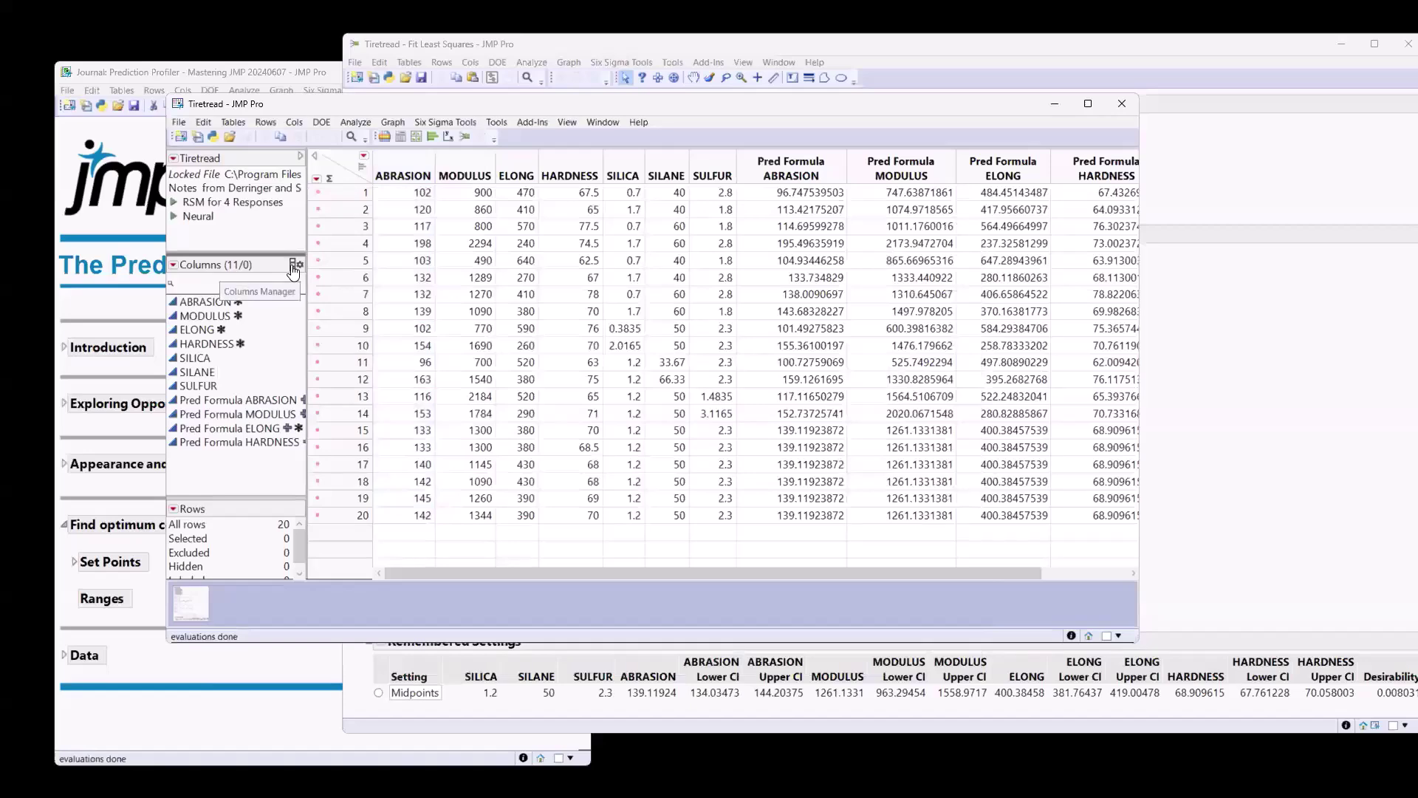
click(294, 269)
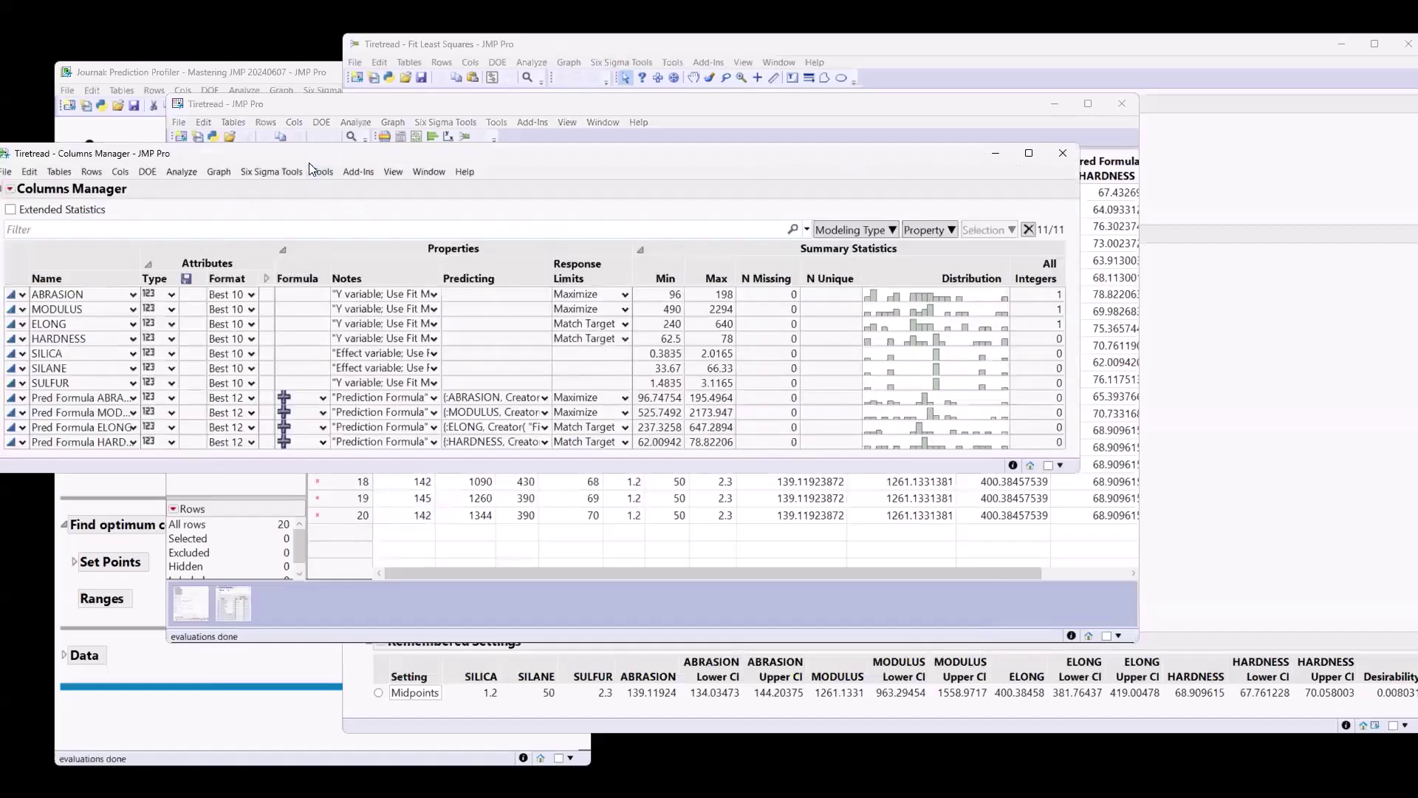
drag(311, 164, 407, 192)
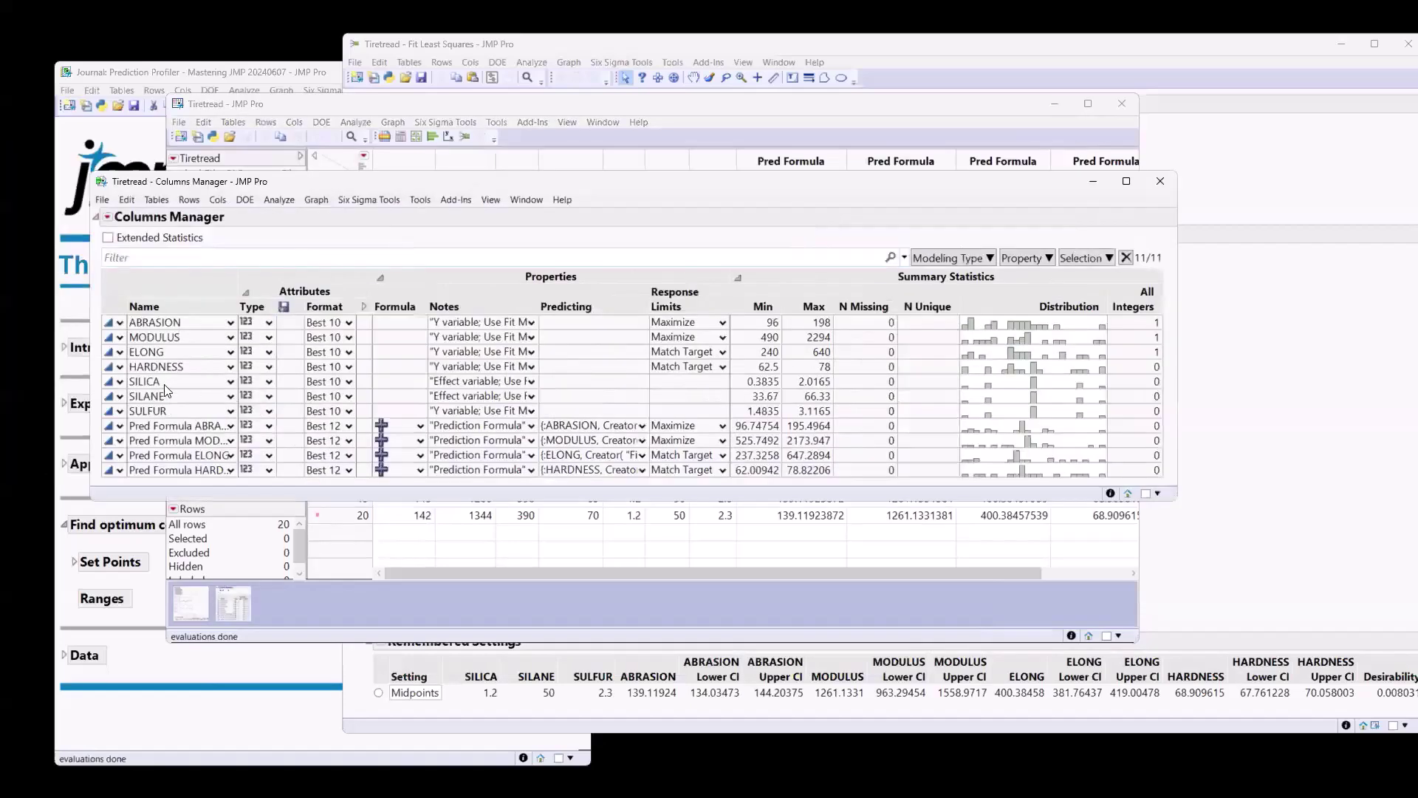
drag(166, 381, 170, 464)
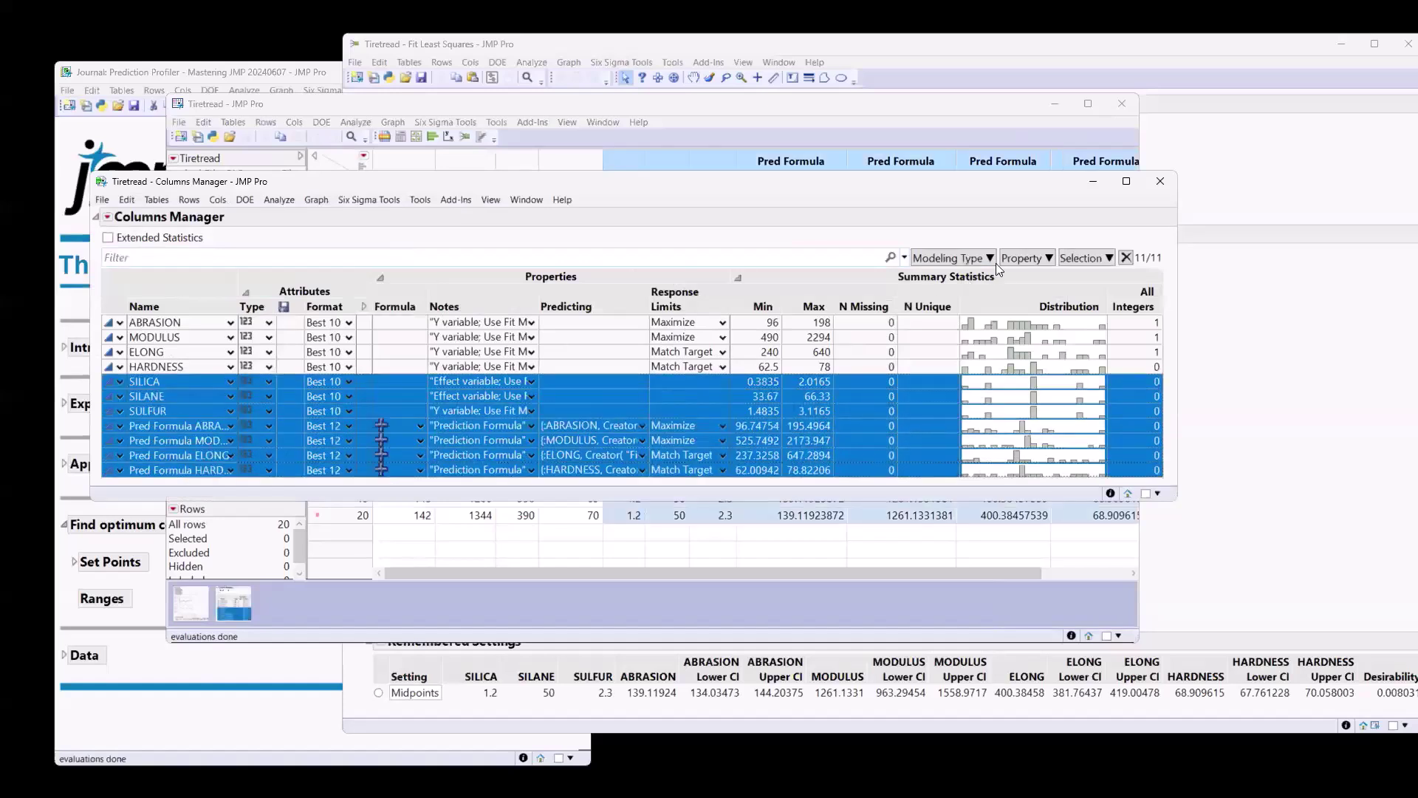
click(1071, 257)
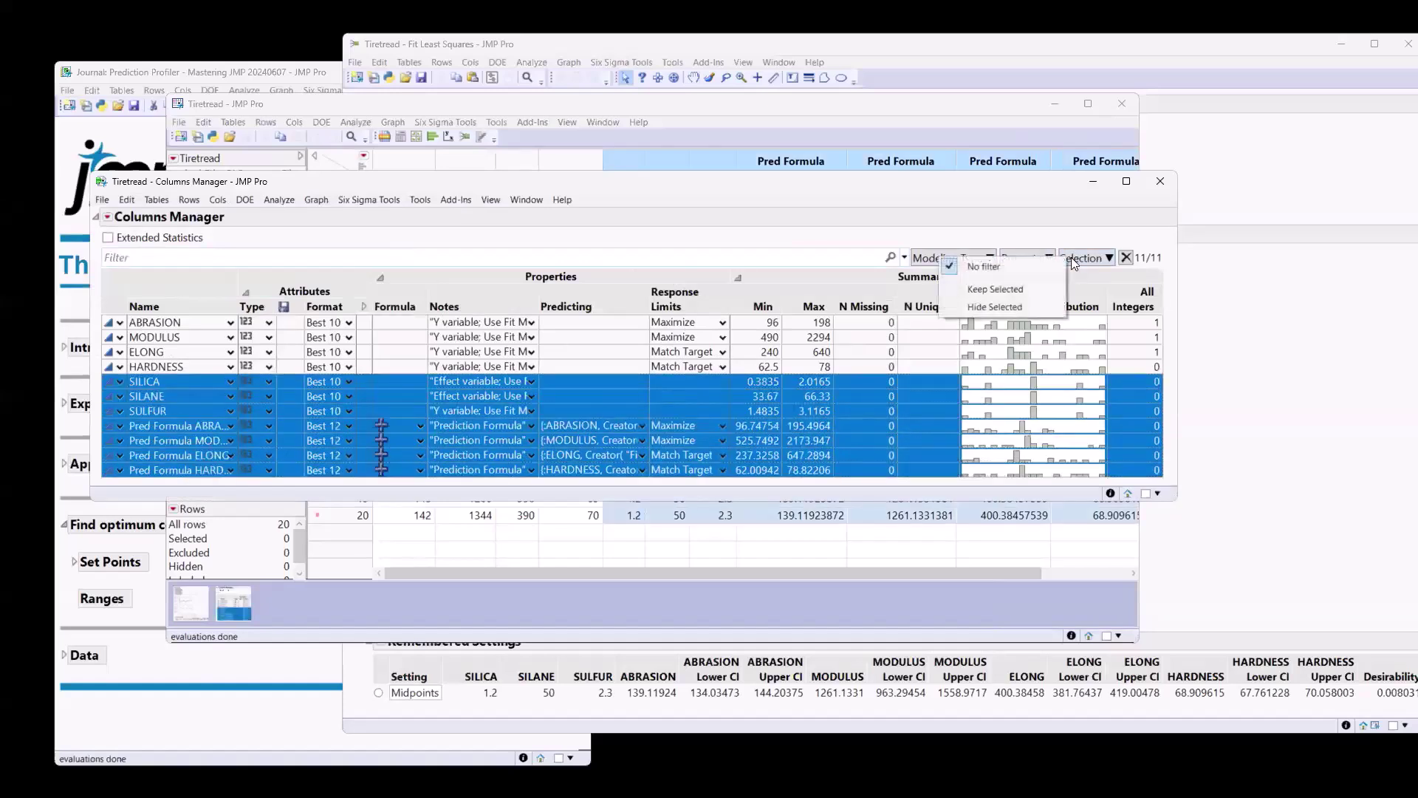
click(1028, 306)
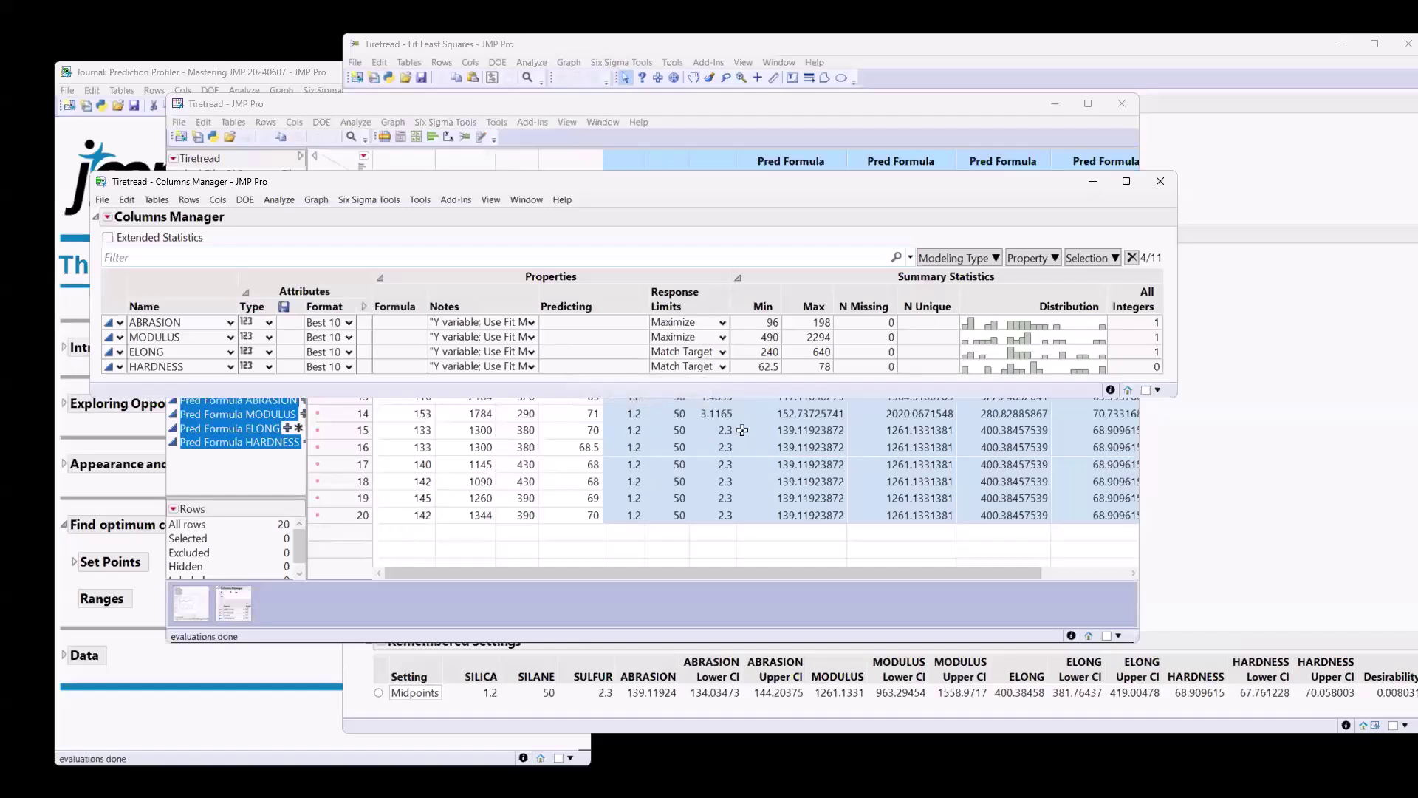
click(1160, 181)
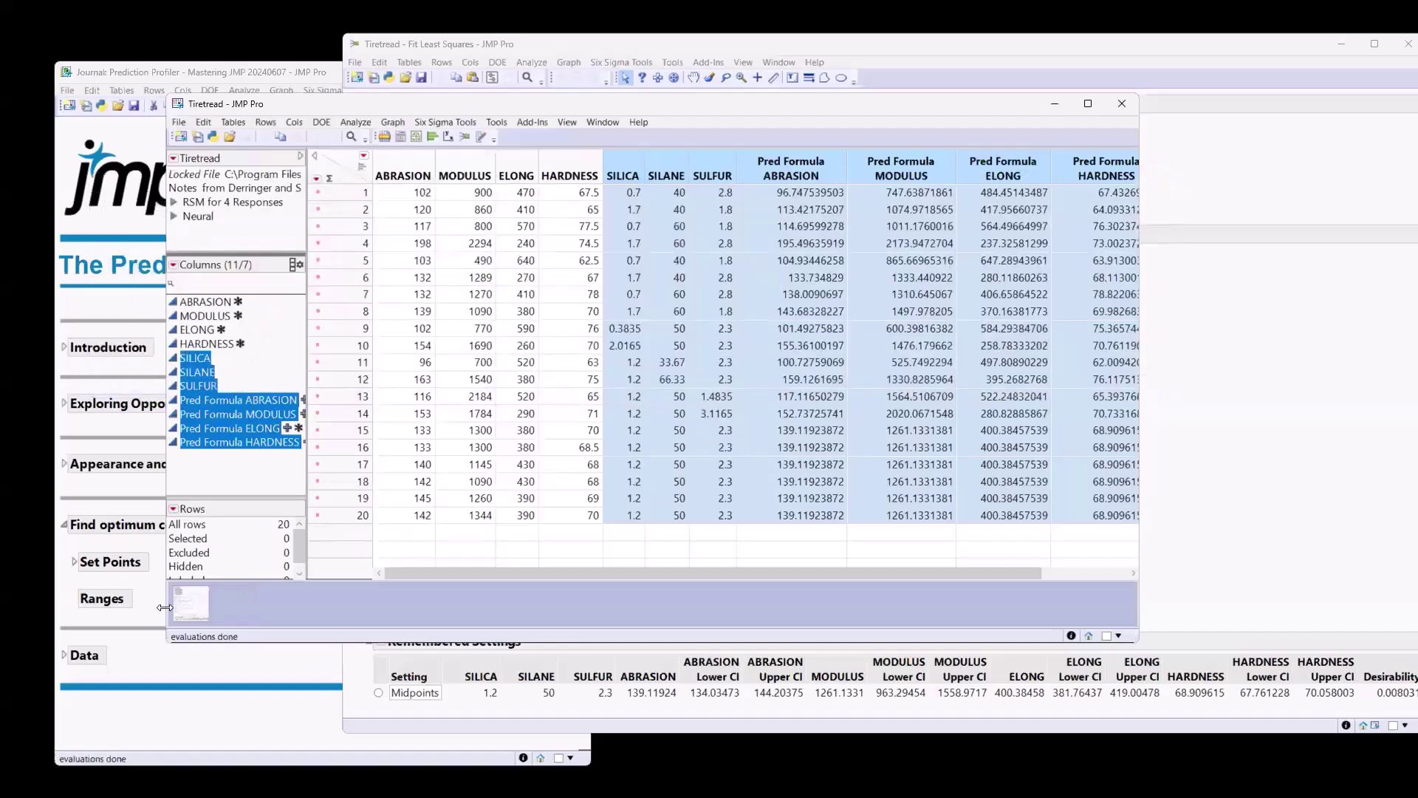
Step: Minimize the data table and journal, and narrow the Fit Least Squares report window
click(1057, 107)
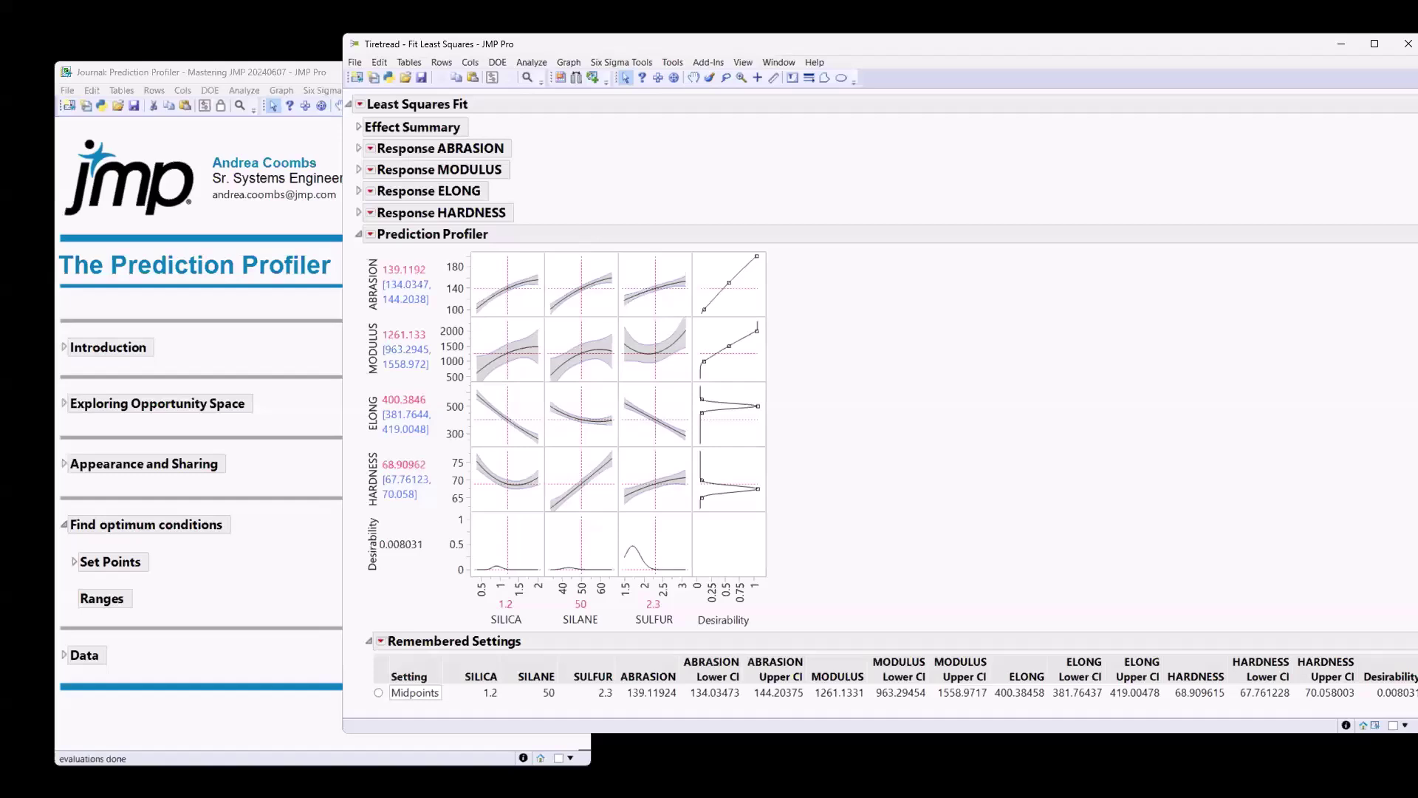
click(287, 741)
click(504, 74)
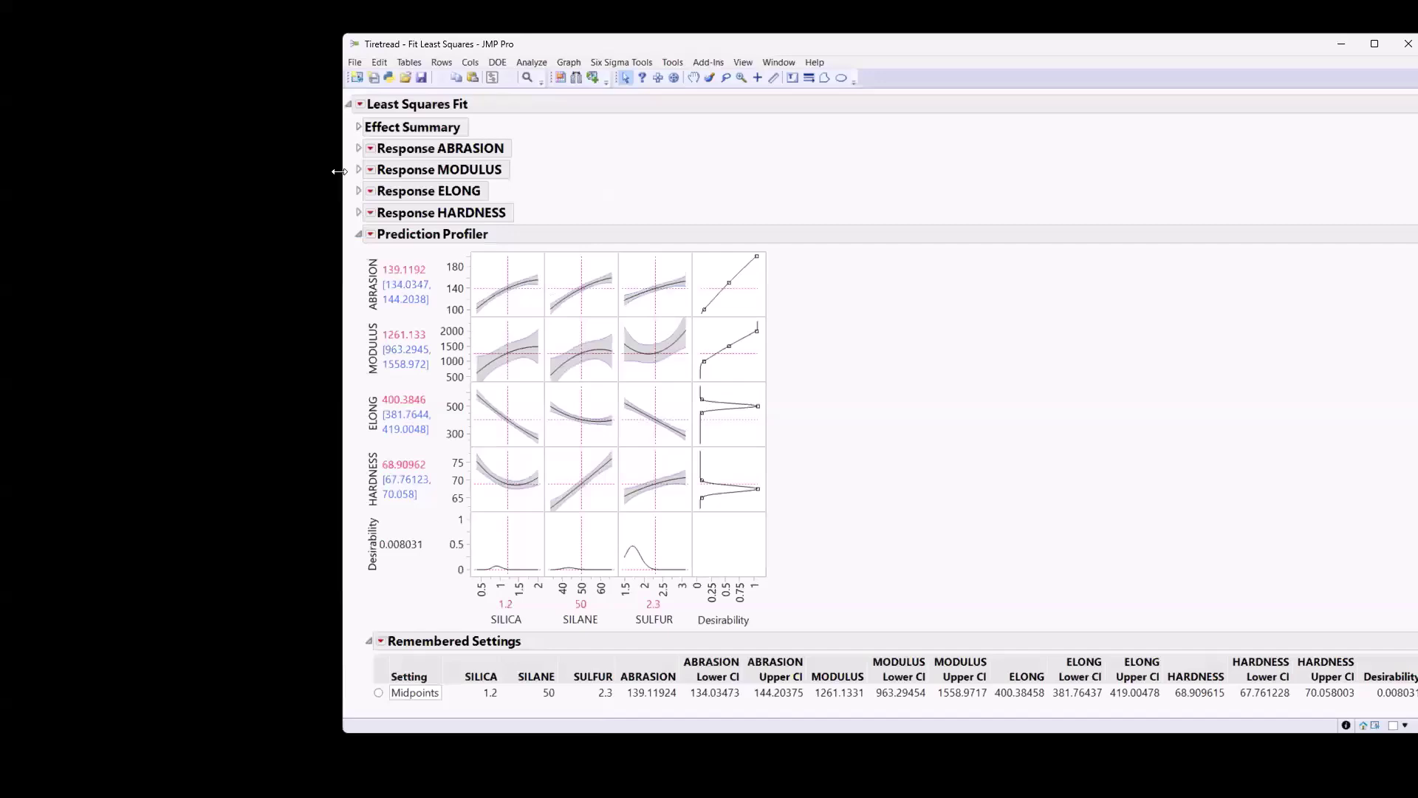
drag(339, 172, 523, 172)
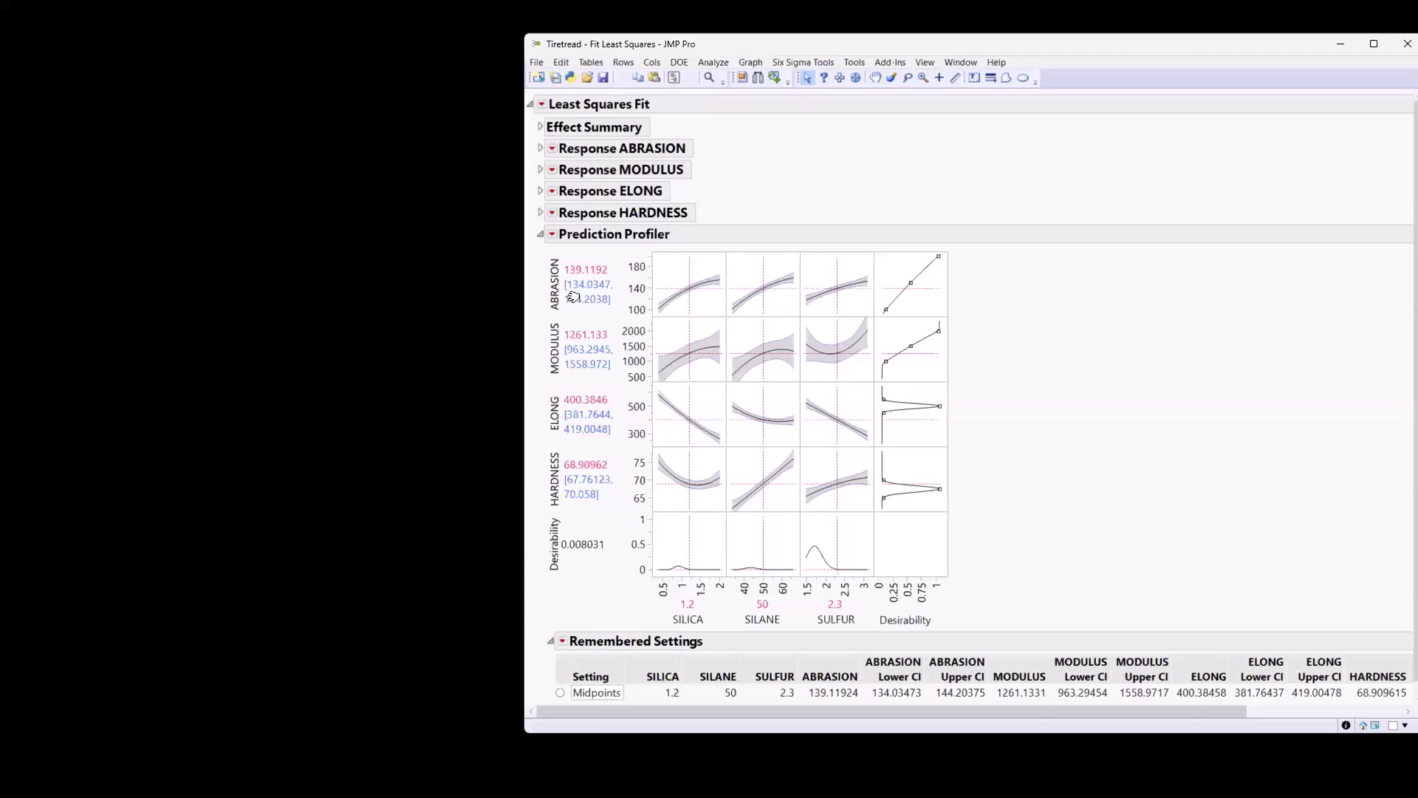
click(713, 62)
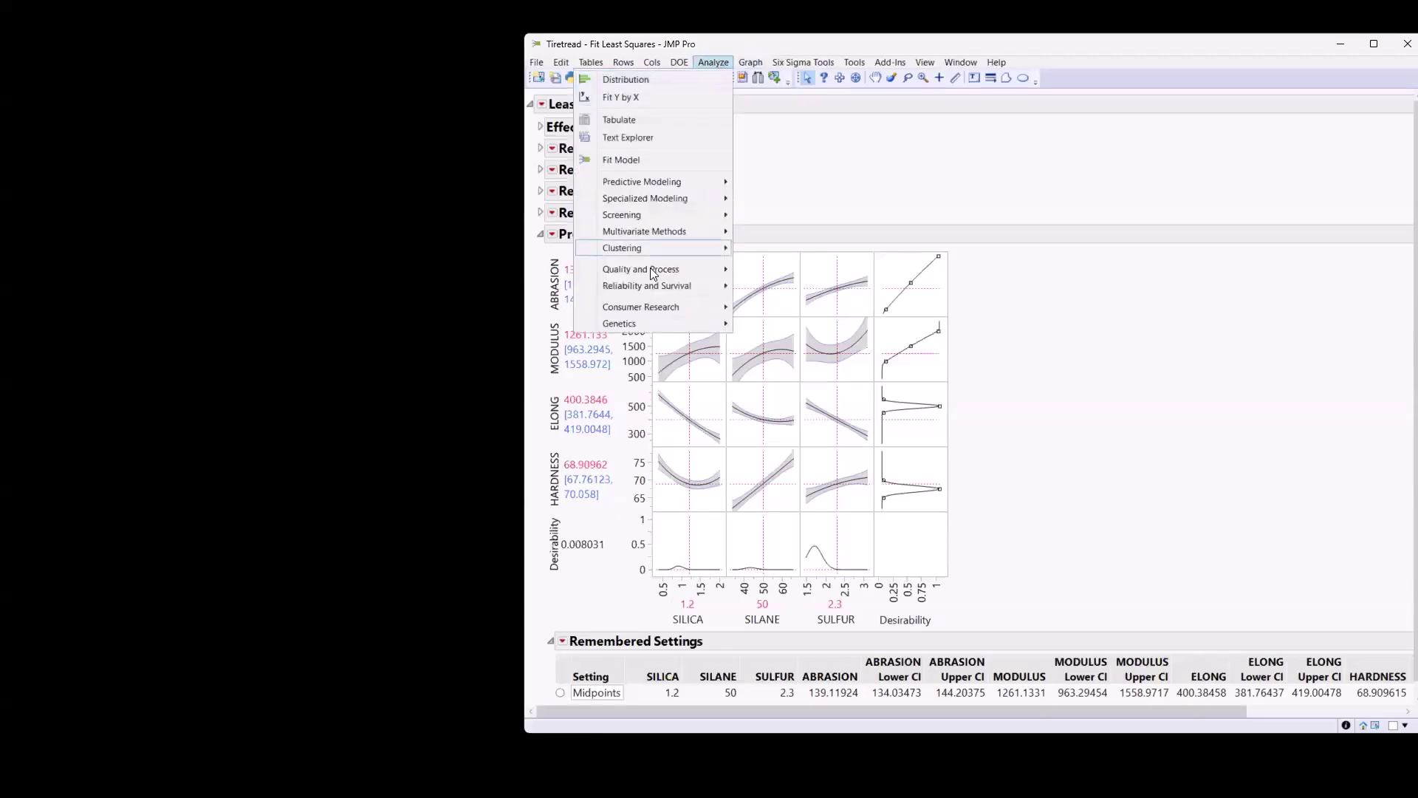
mouse_move(640, 268)
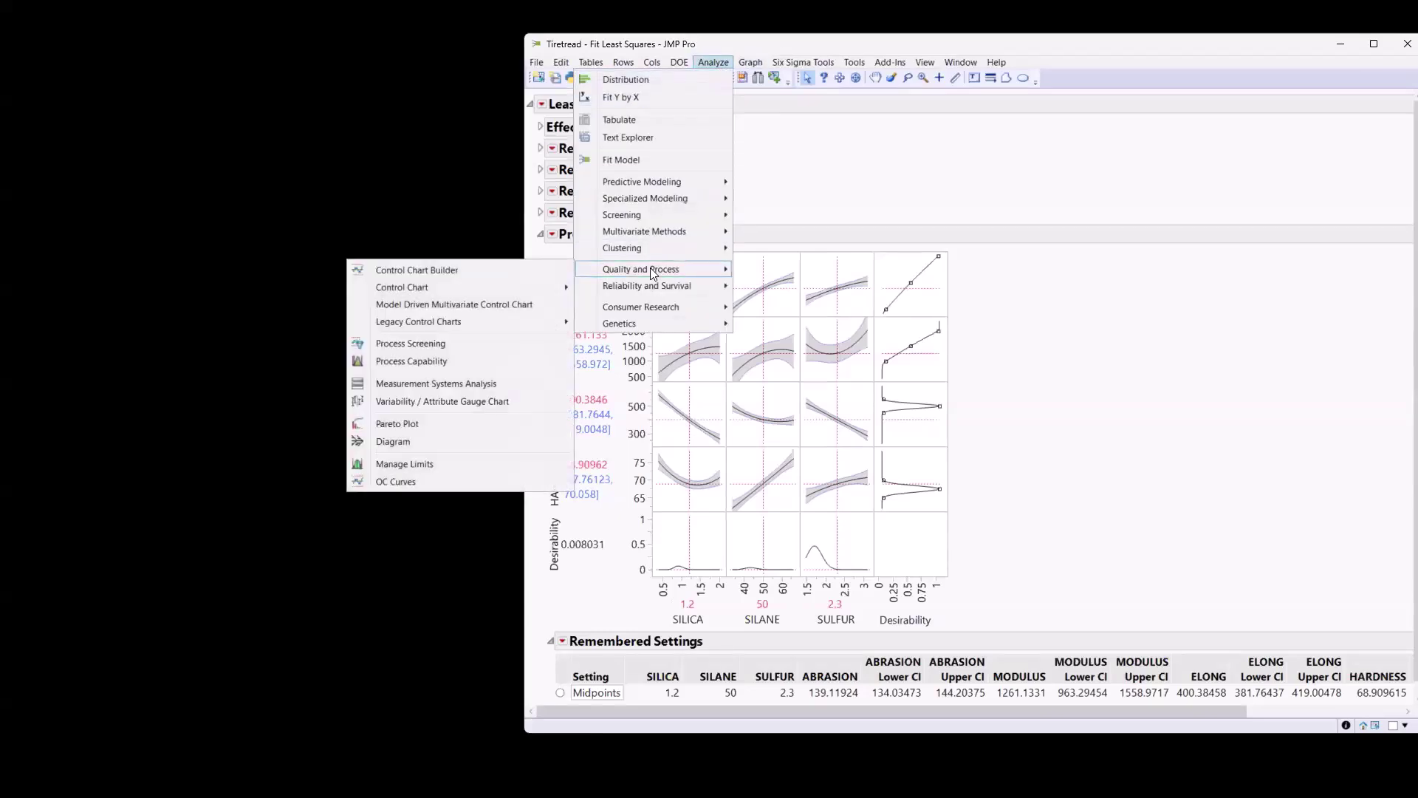
Step: Launch Manage Limits with ABRASION through HARDNESS as process variables
click(464, 462)
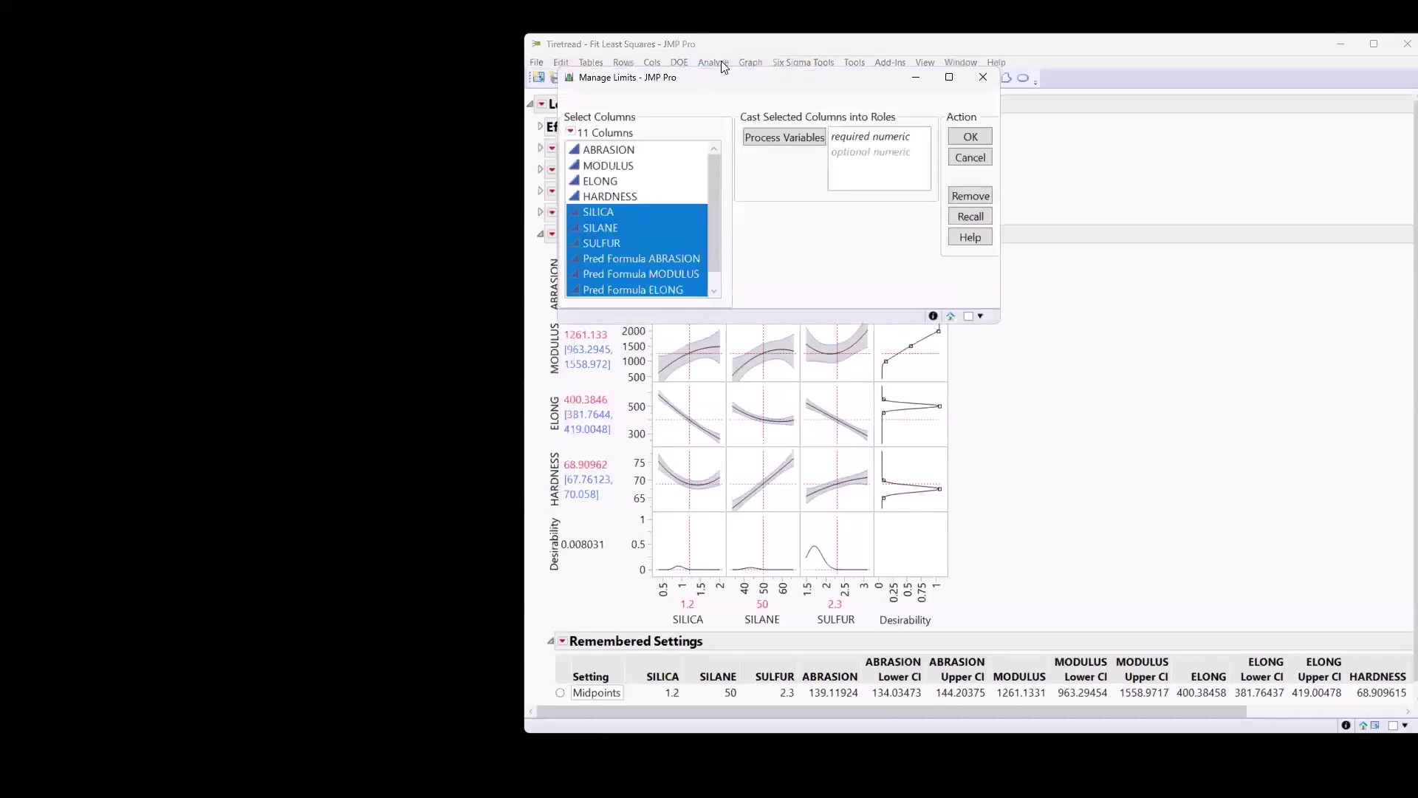
drag(676, 150, 687, 212)
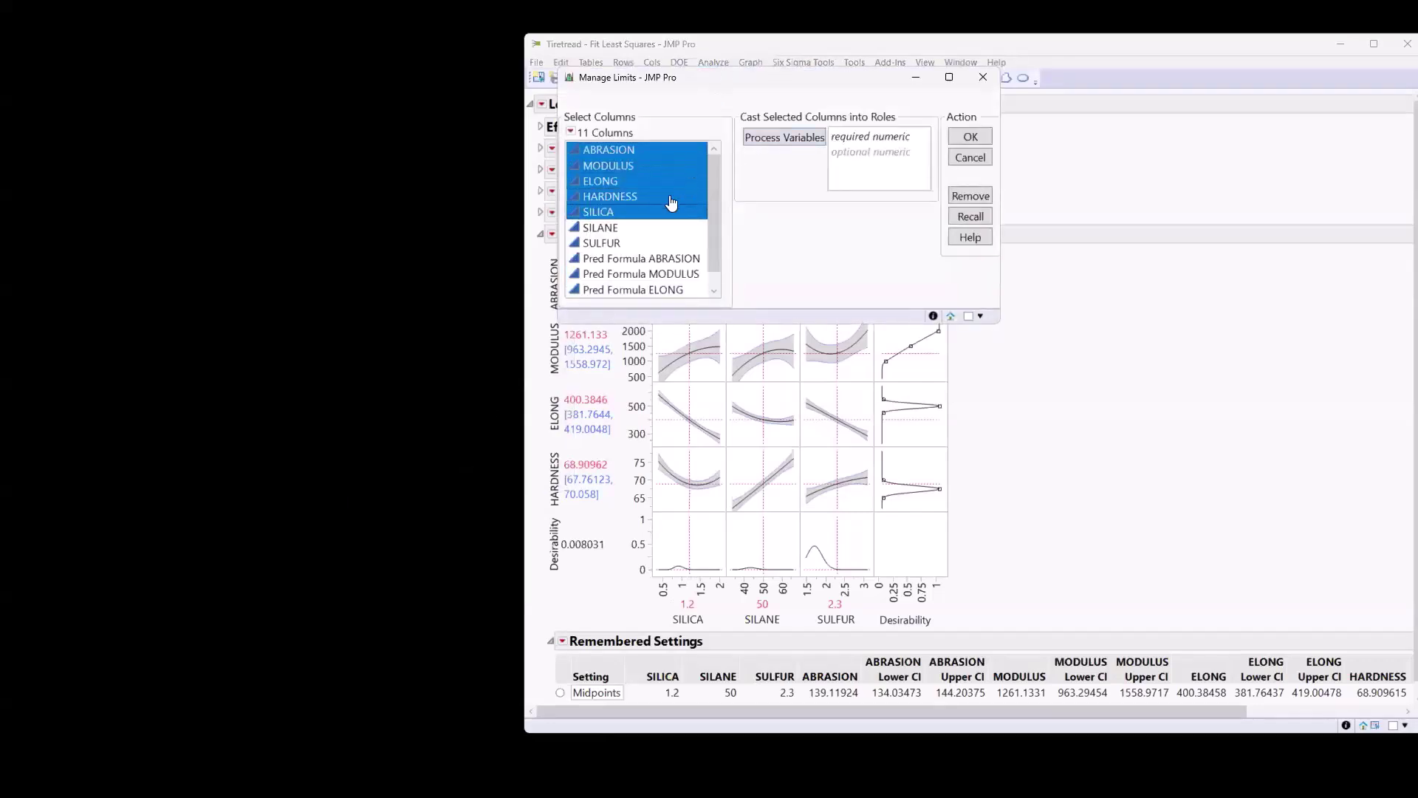
drag(627, 150, 669, 201)
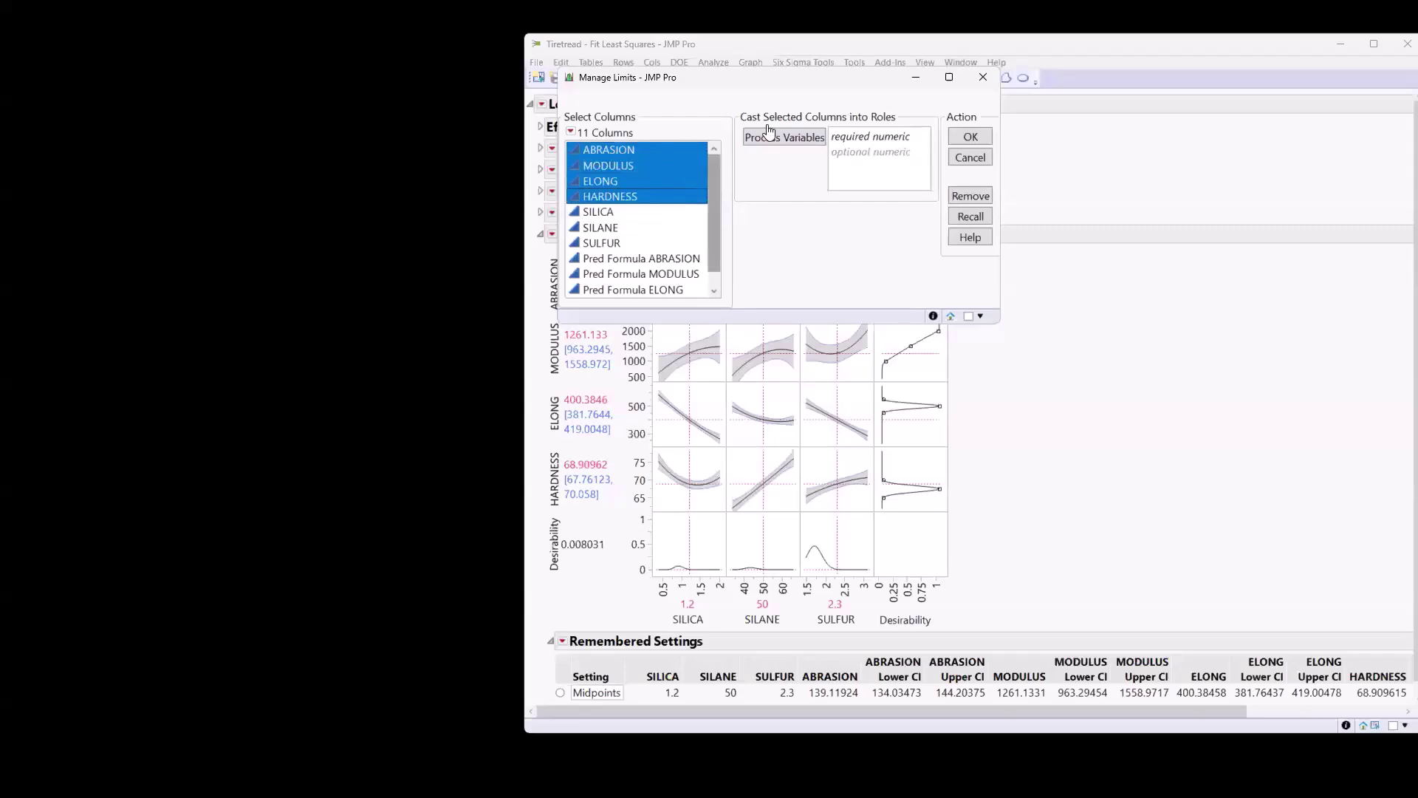
click(776, 138)
click(982, 136)
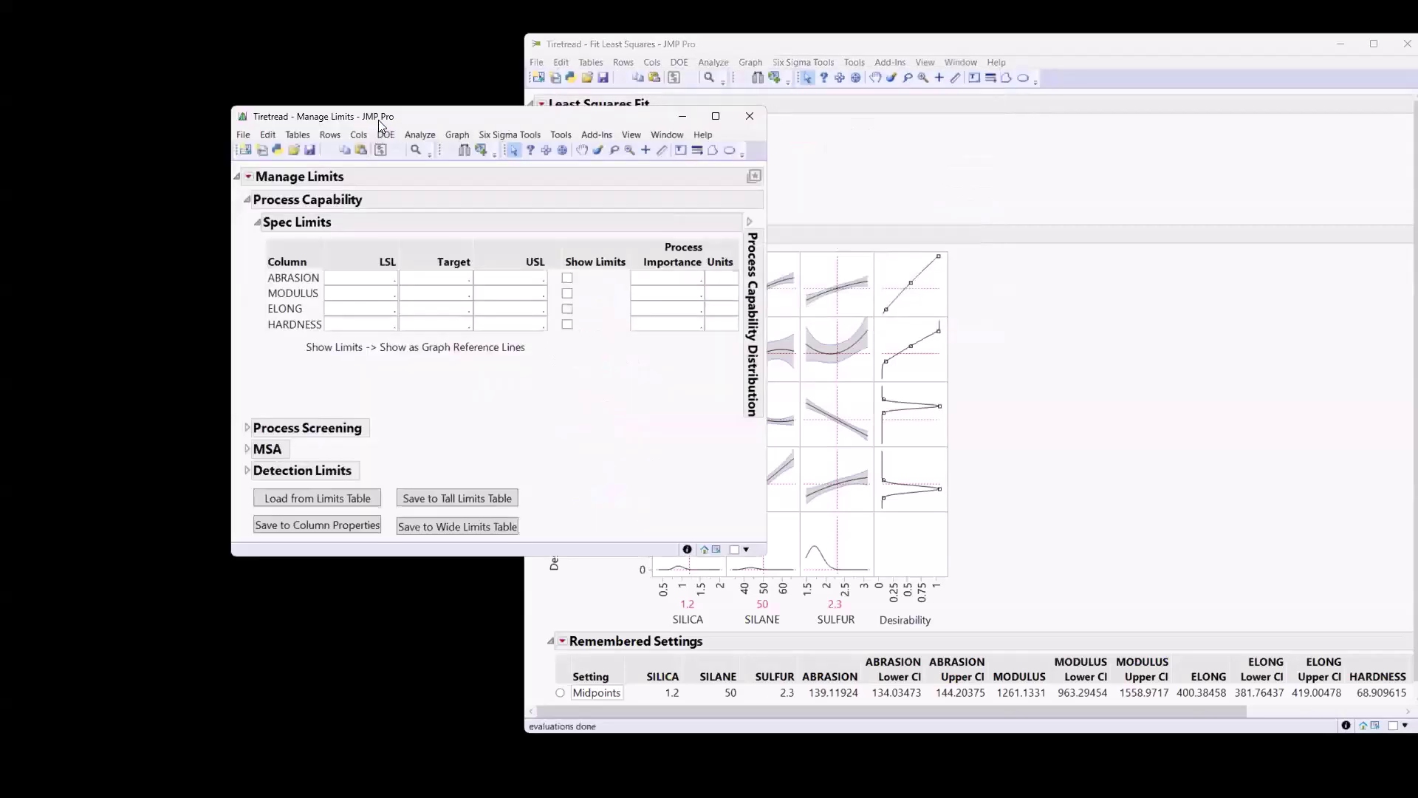
drag(378, 126, 184, 54)
Step: Enter lower spec limits of 100 for ABRASION and 800 for MODULUS
click(186, 207)
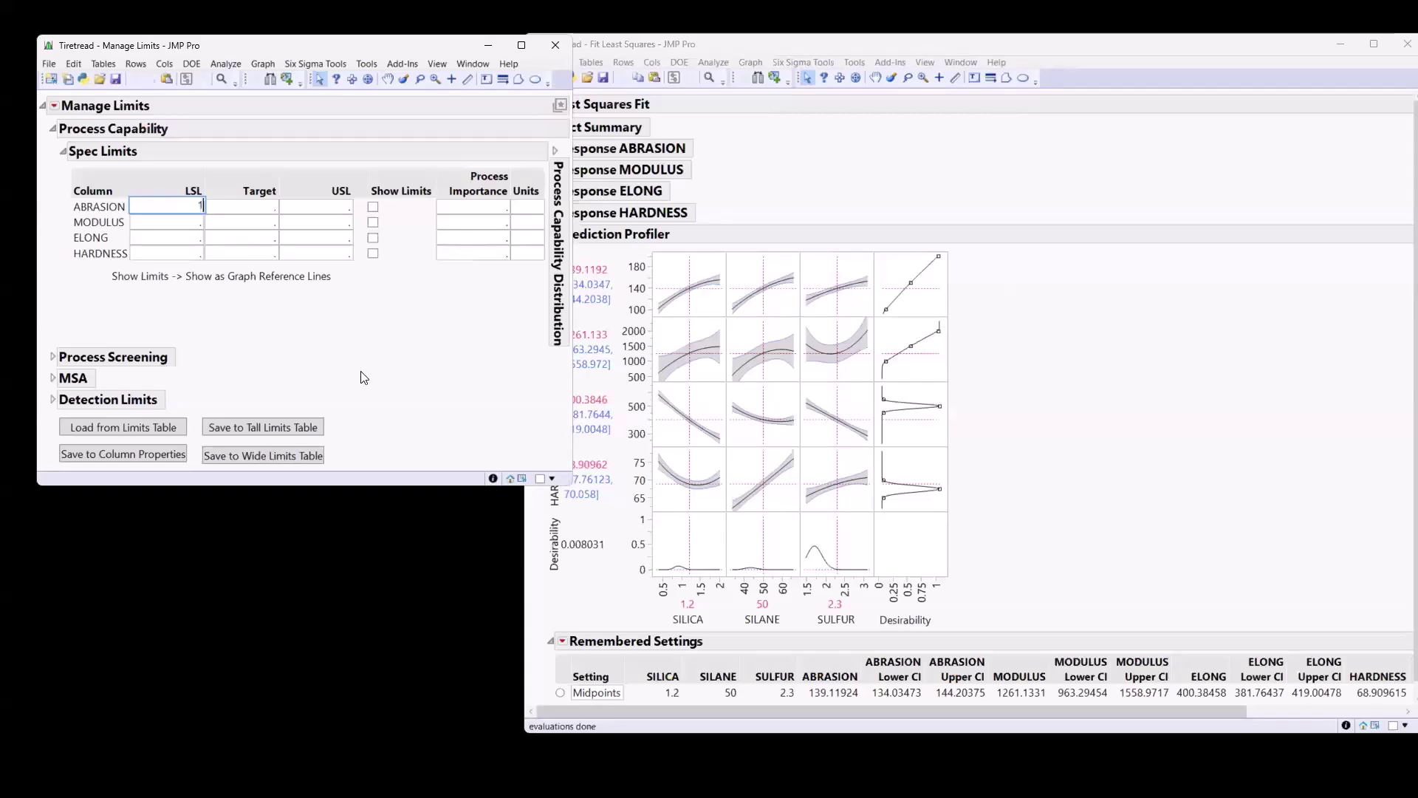
text(100)
click(176, 220)
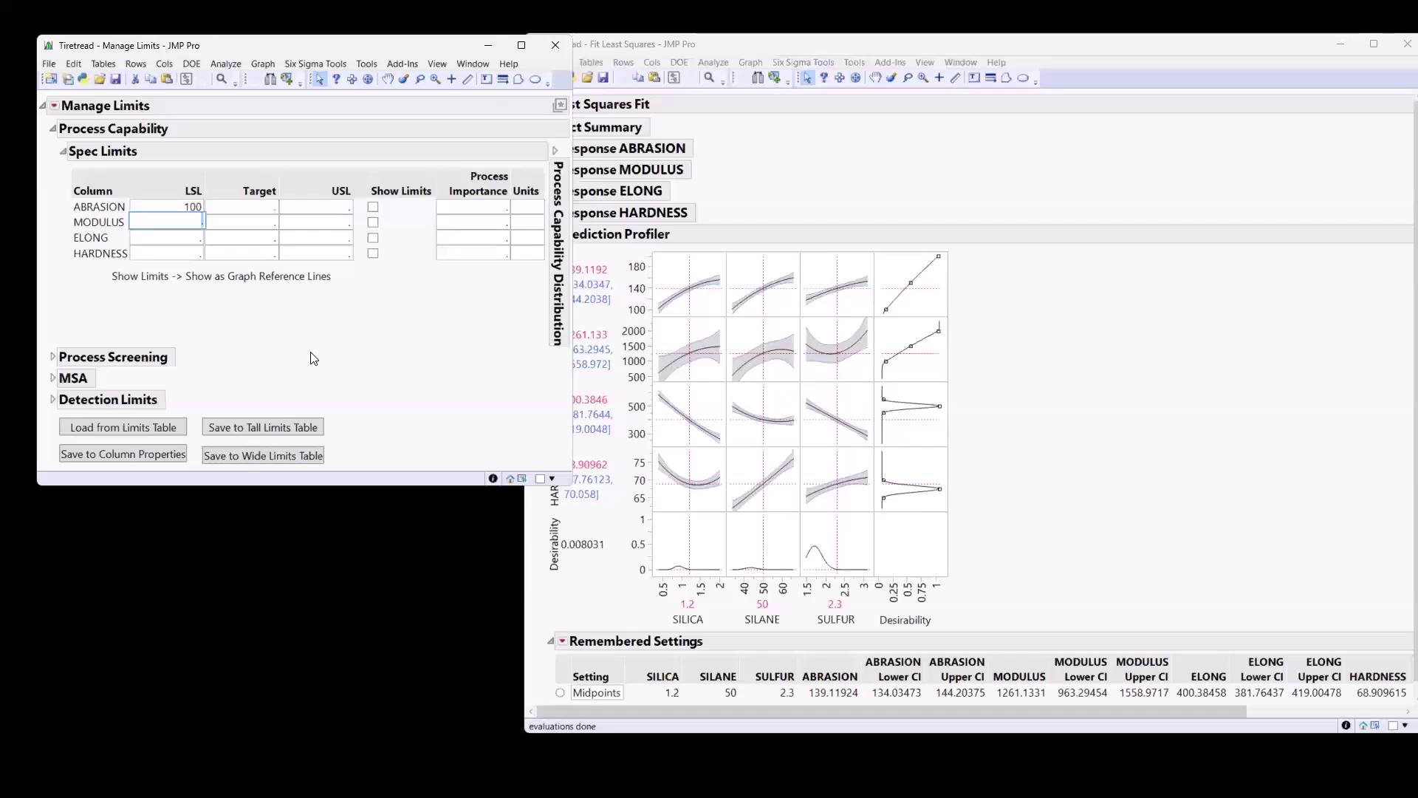
text(800)
key(Return)
Step: Enter spec limits of 400–600 for ELONG and 60–75 for HARDNESS
click(191, 236)
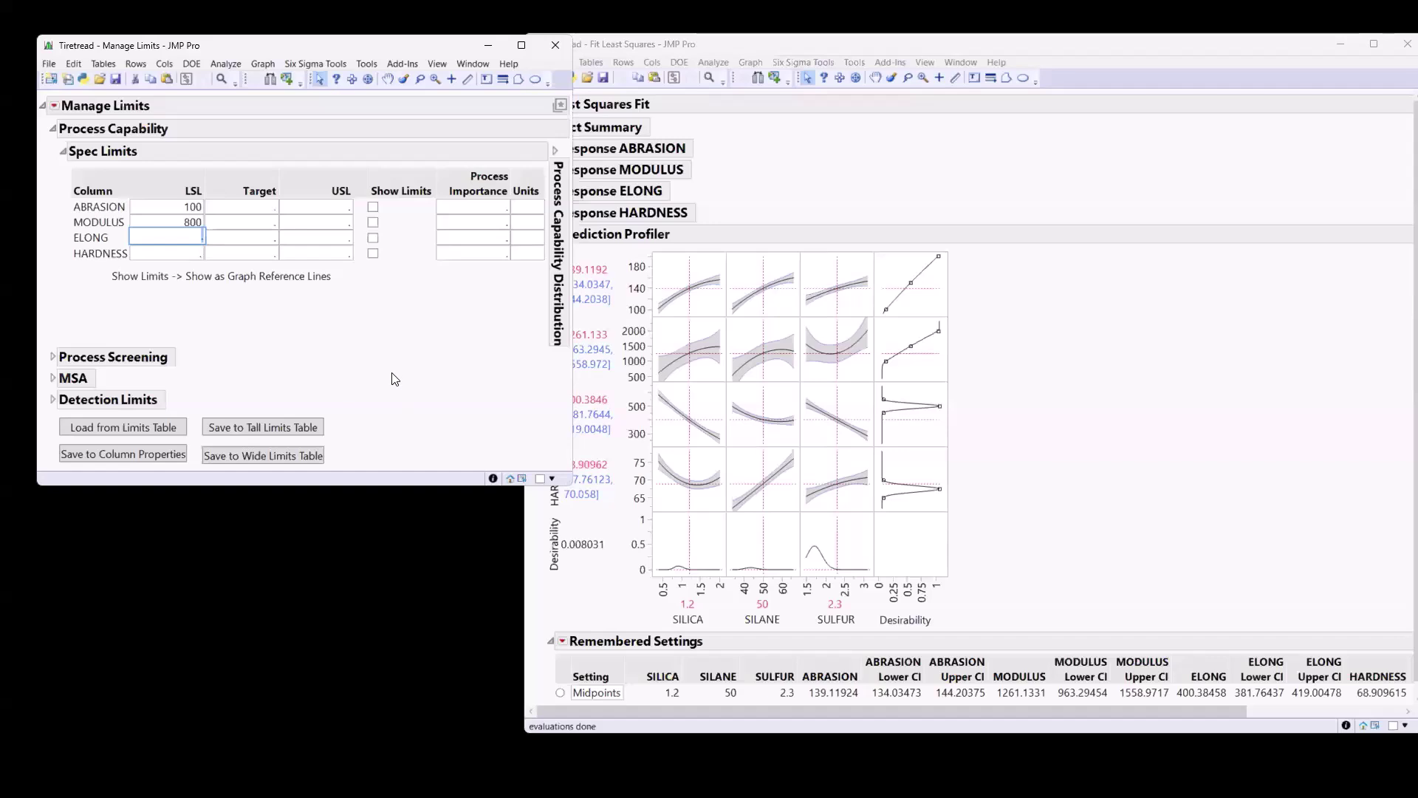
text(400)
click(333, 235)
text(600)
click(164, 254)
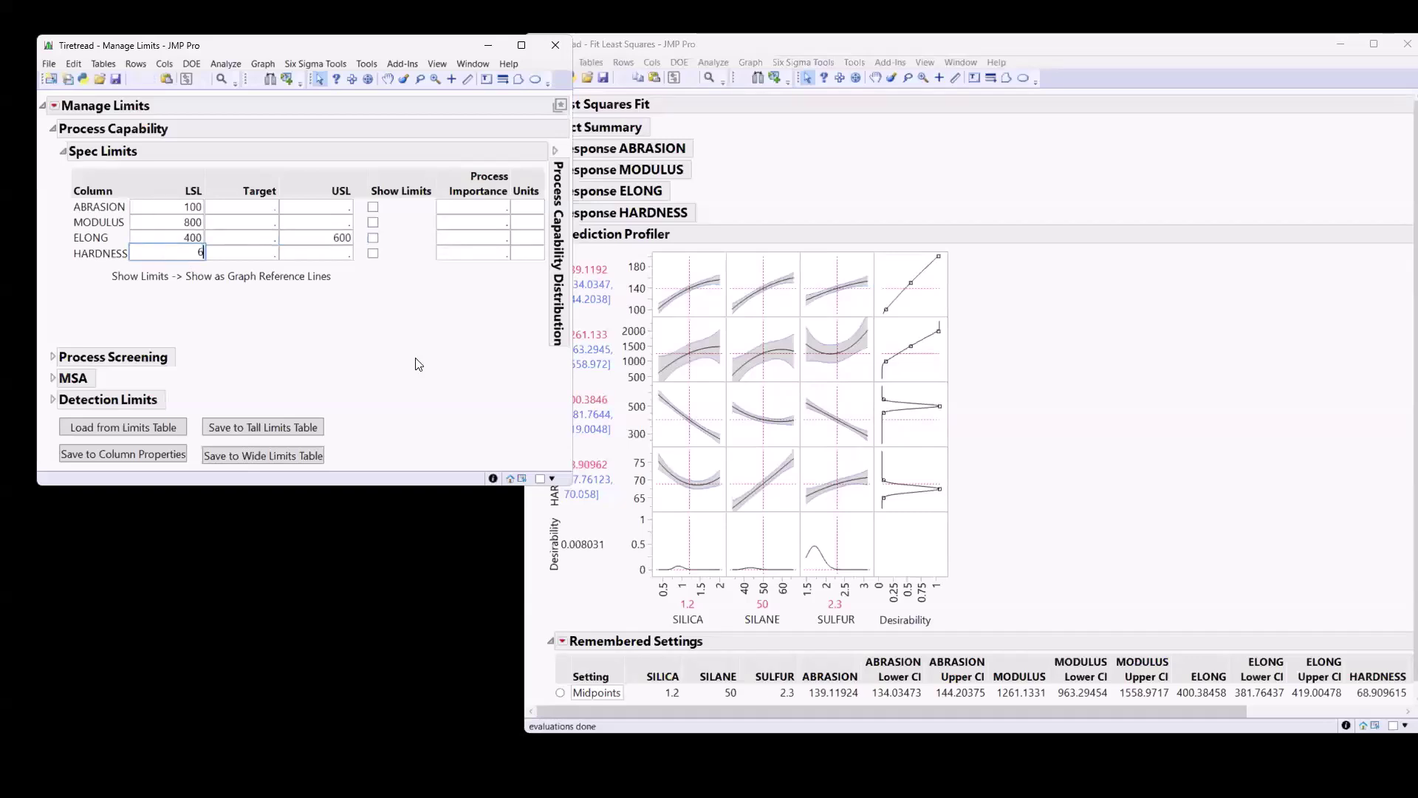
text(0)
click(347, 257)
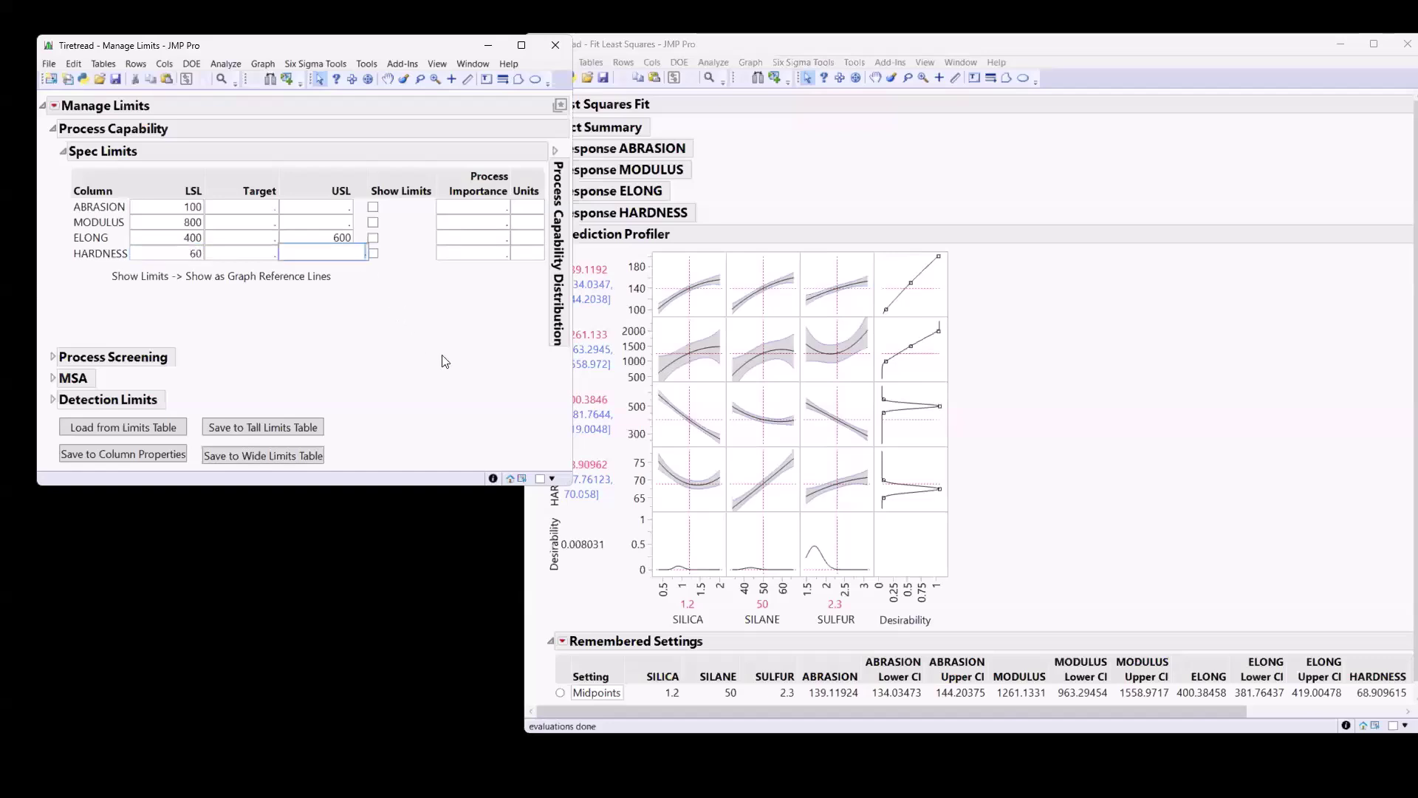
text(75)
key(Return)
Step: Turn on Automatic Recalc for the Fit Least Squares report
click(1068, 457)
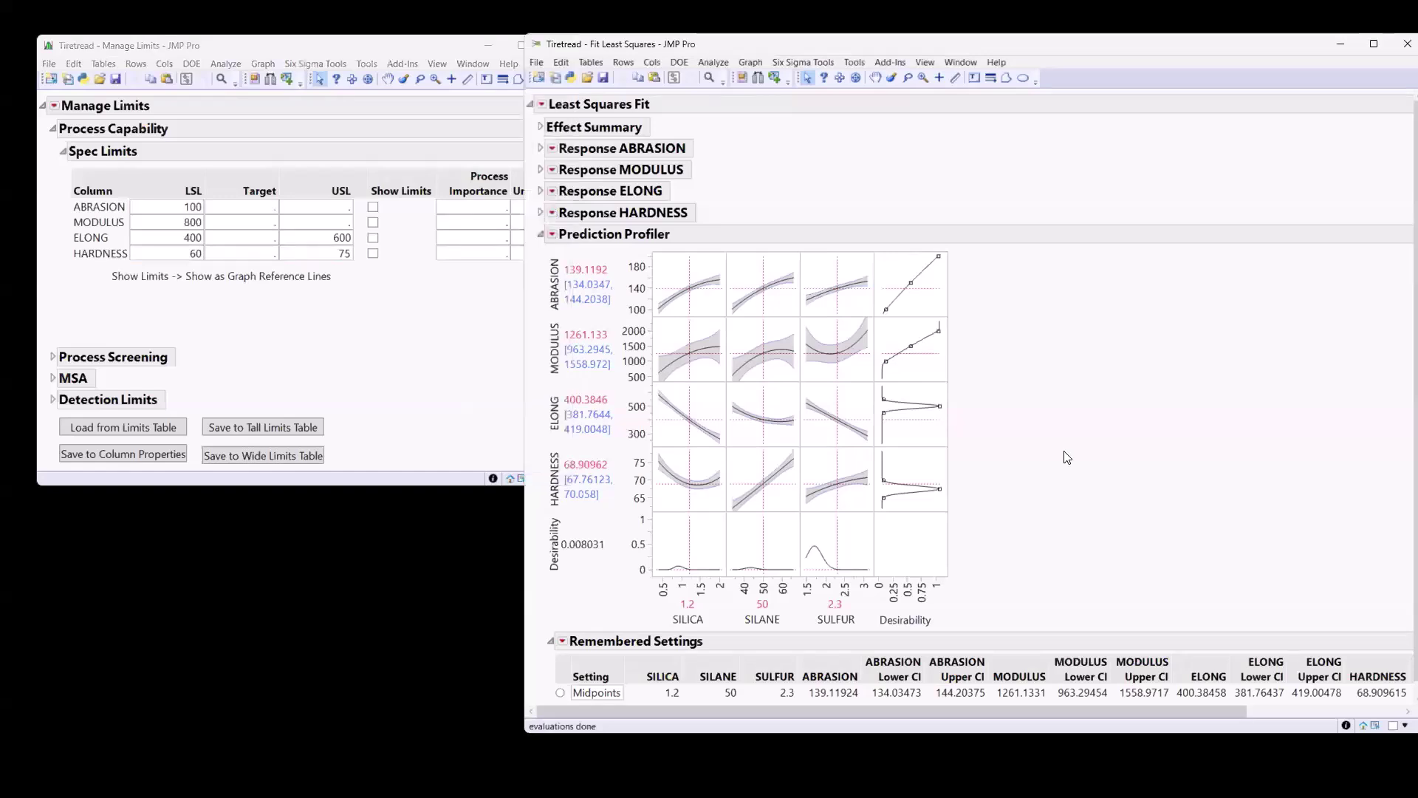
click(437, 417)
click(752, 198)
click(542, 105)
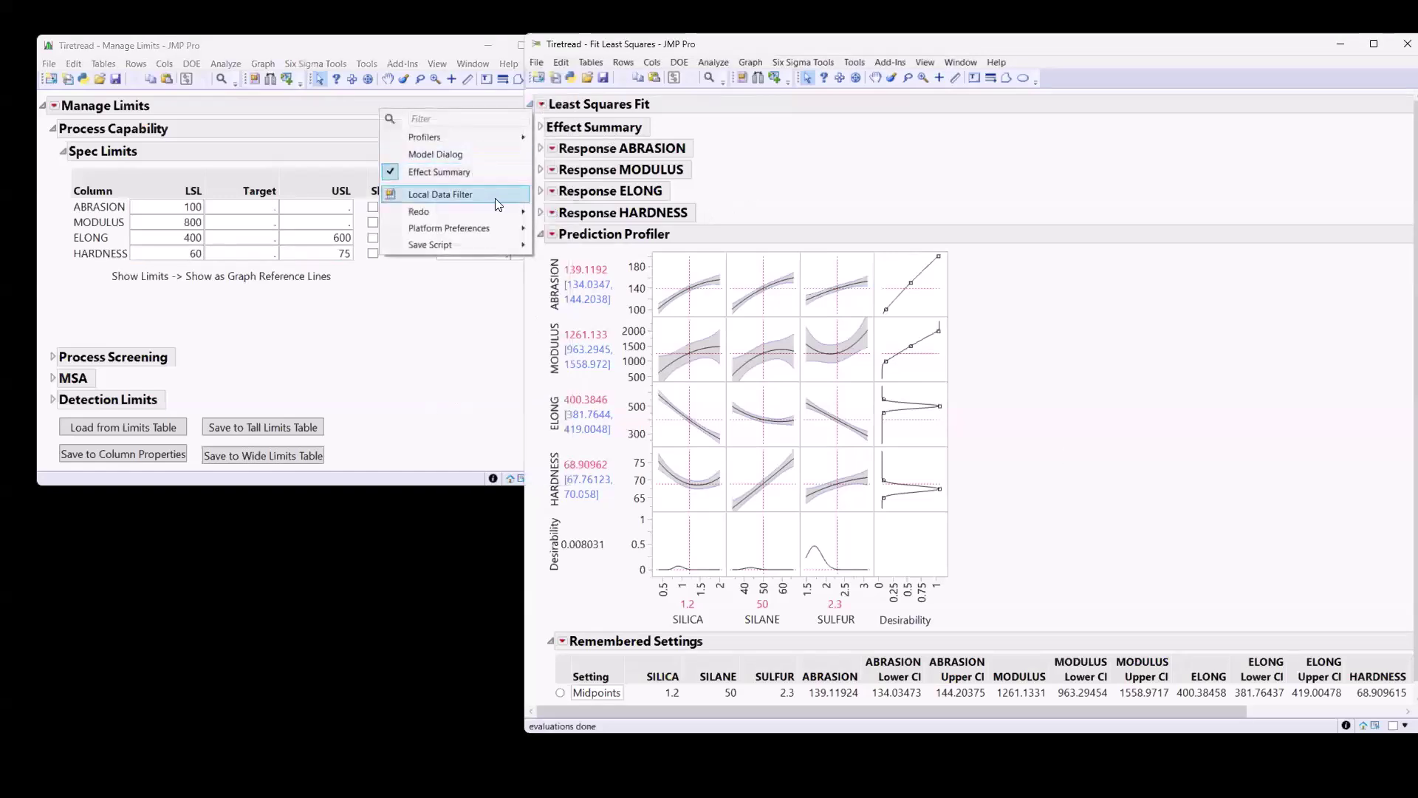
mouse_move(419, 210)
click(326, 270)
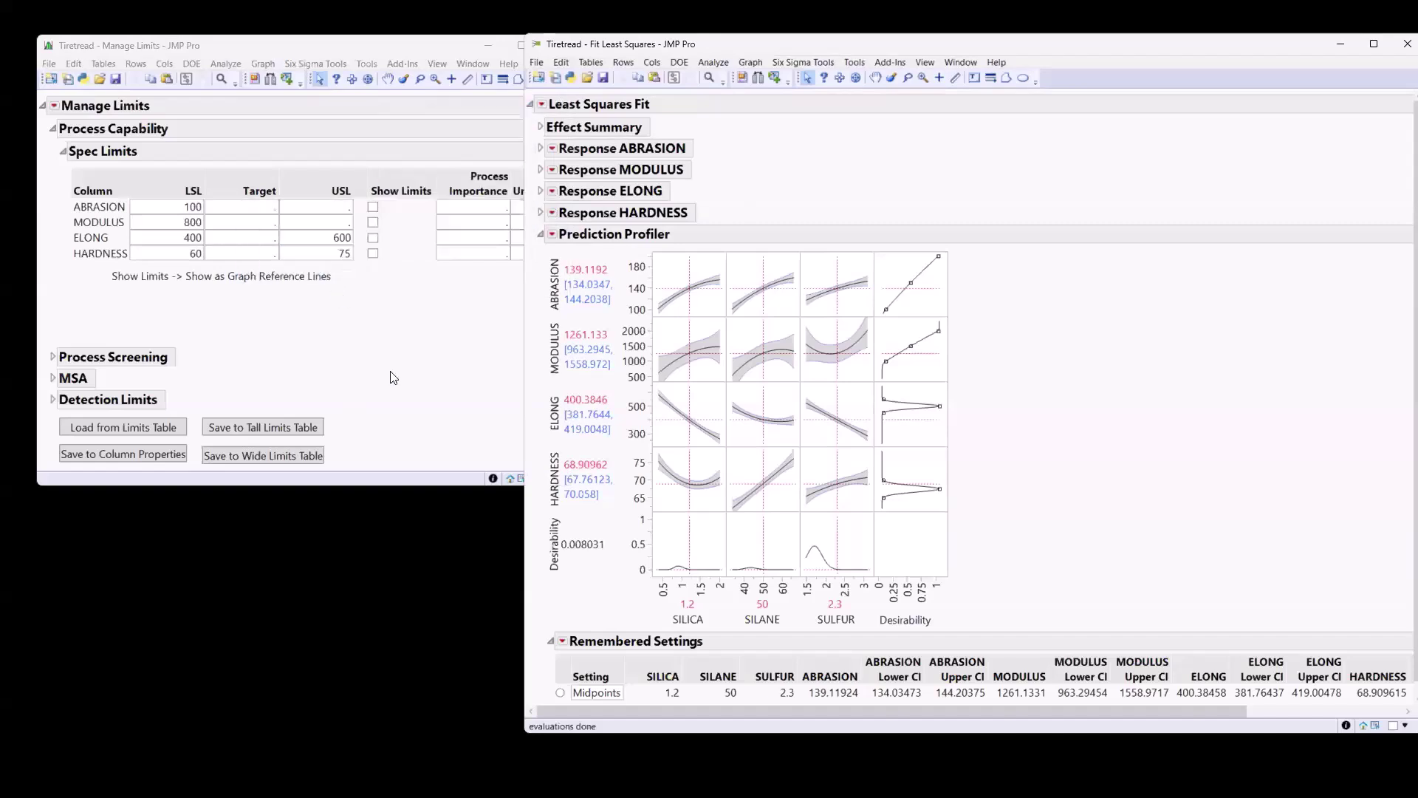
Step: Show limits for all four responses and save the spec limits to column properties
click(373, 207)
click(373, 222)
click(373, 253)
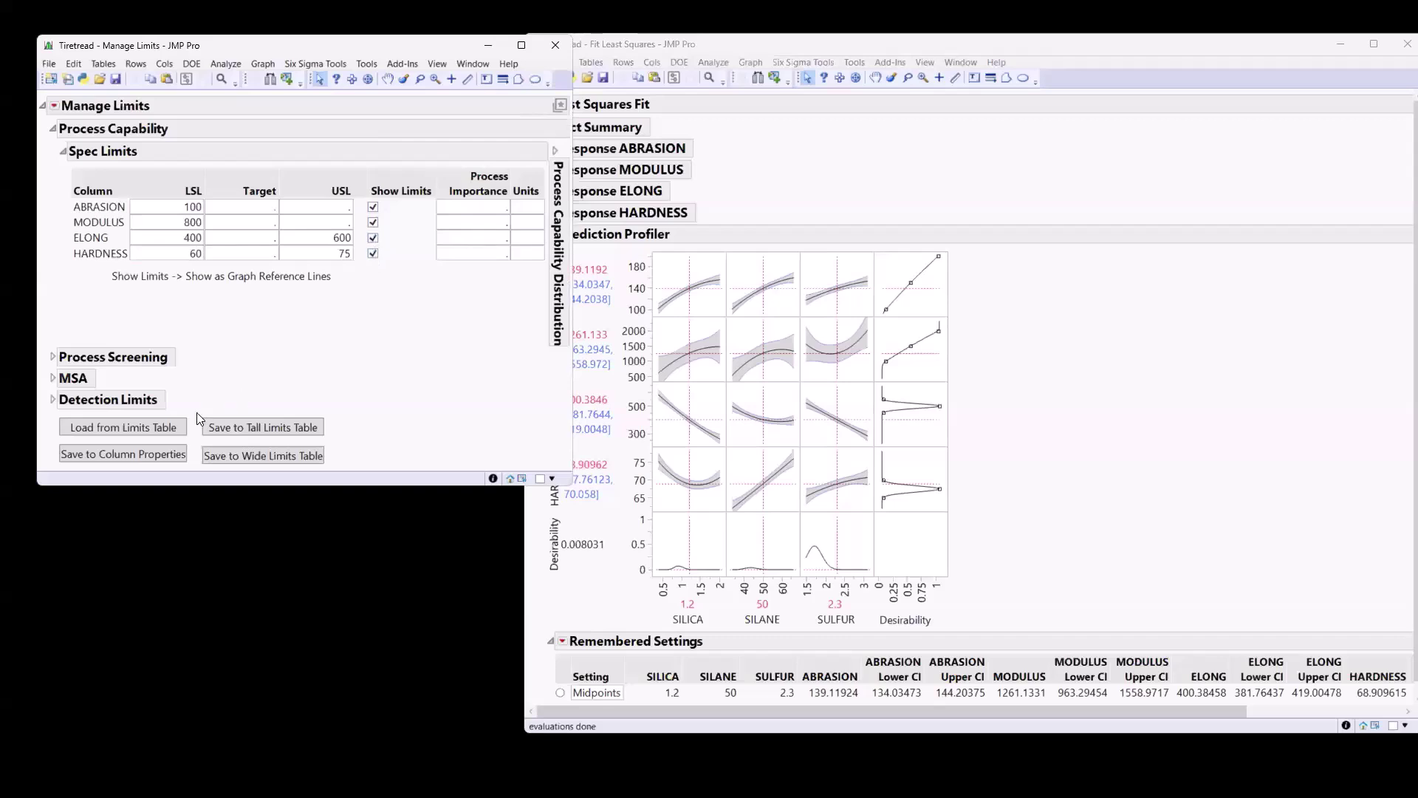
click(162, 453)
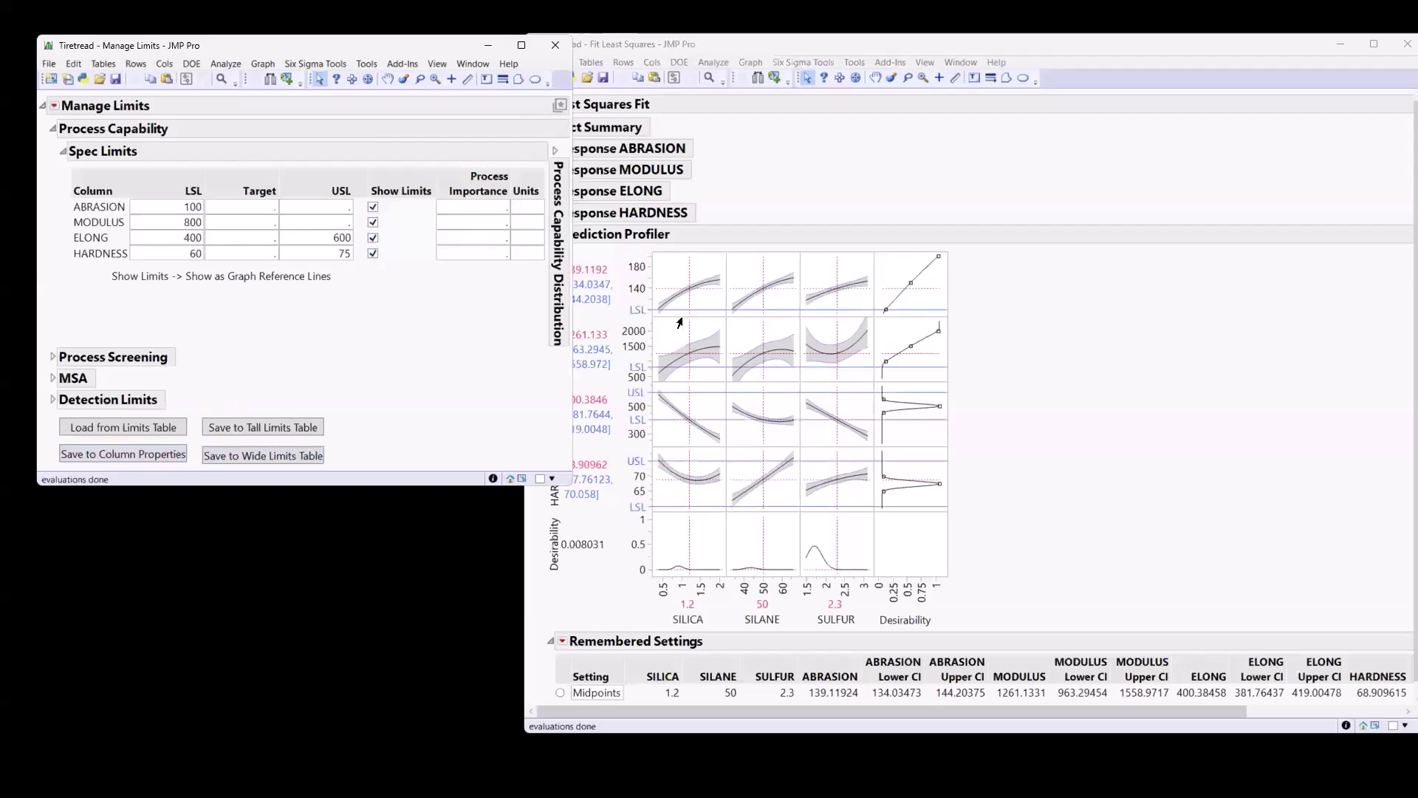
click(1103, 330)
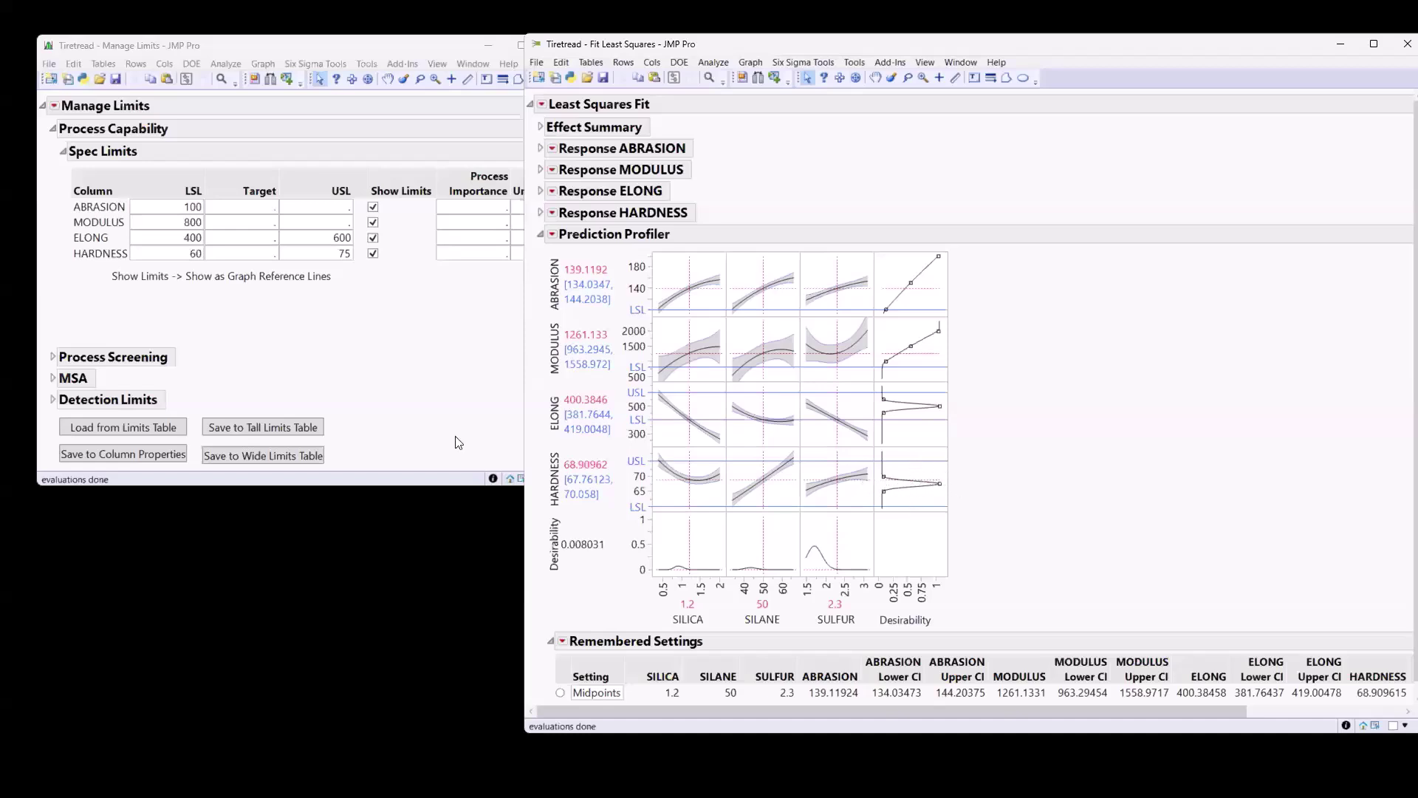
Step: Hide the ABRASION, ELONG and HARDNESS spec limits and save them to the column properties
click(397, 404)
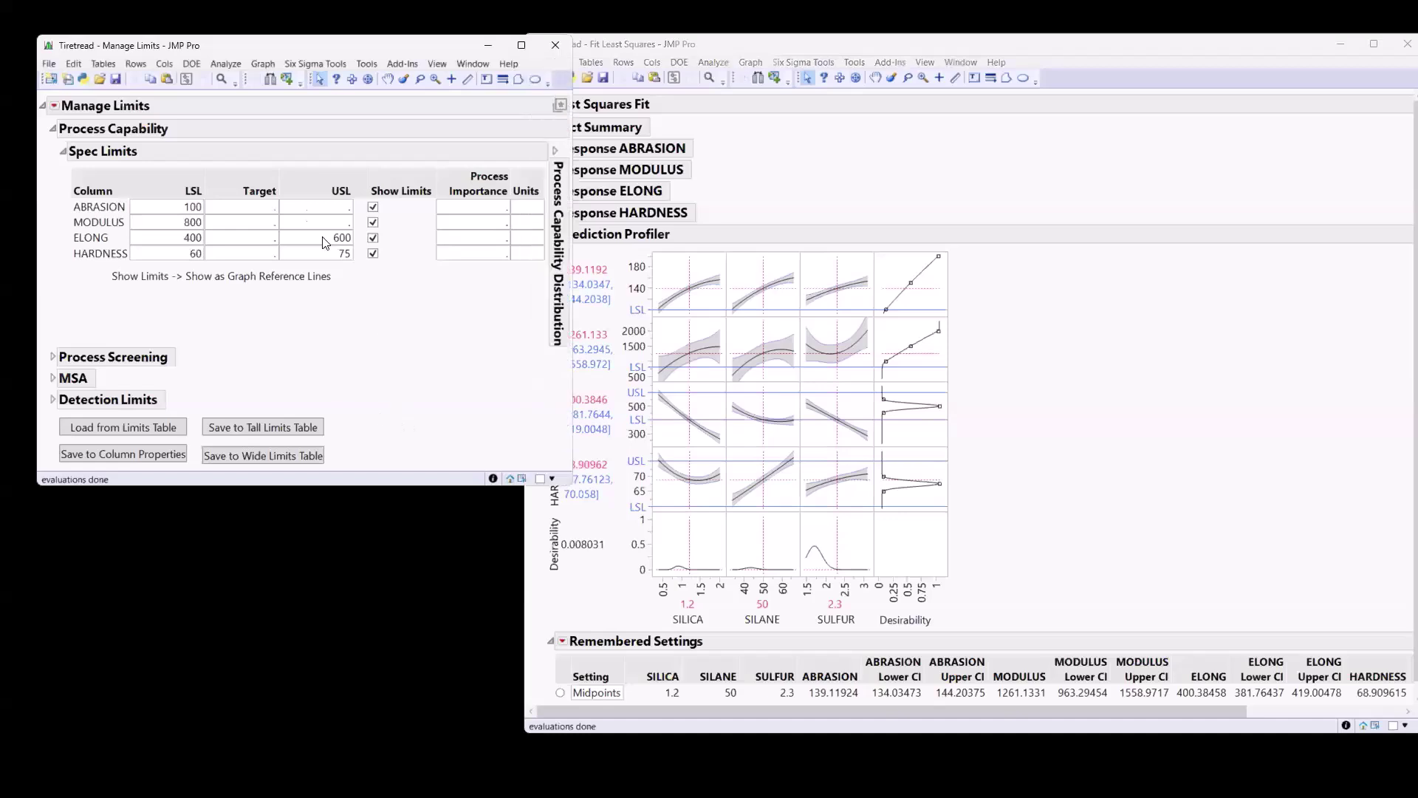
click(372, 253)
click(373, 208)
click(163, 455)
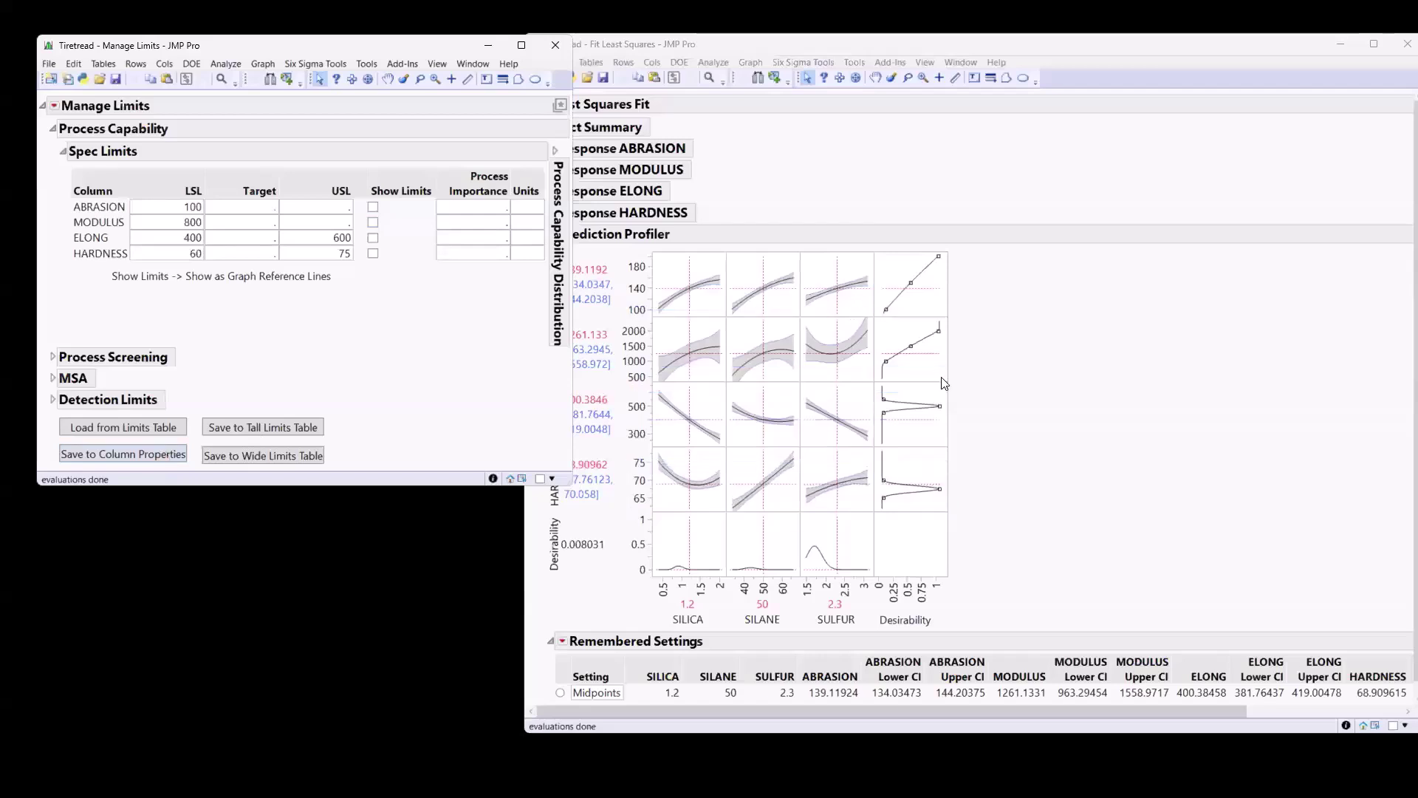
click(1146, 396)
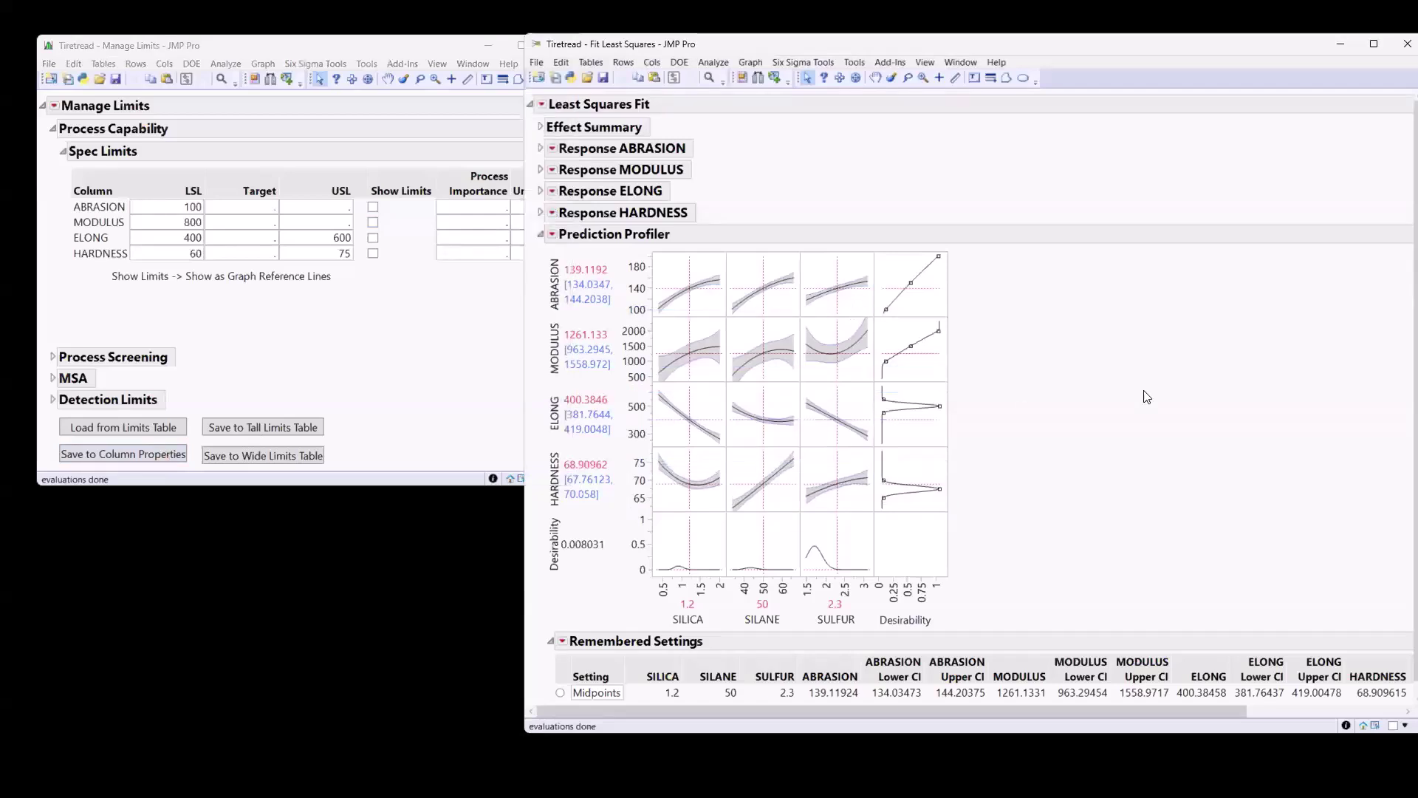